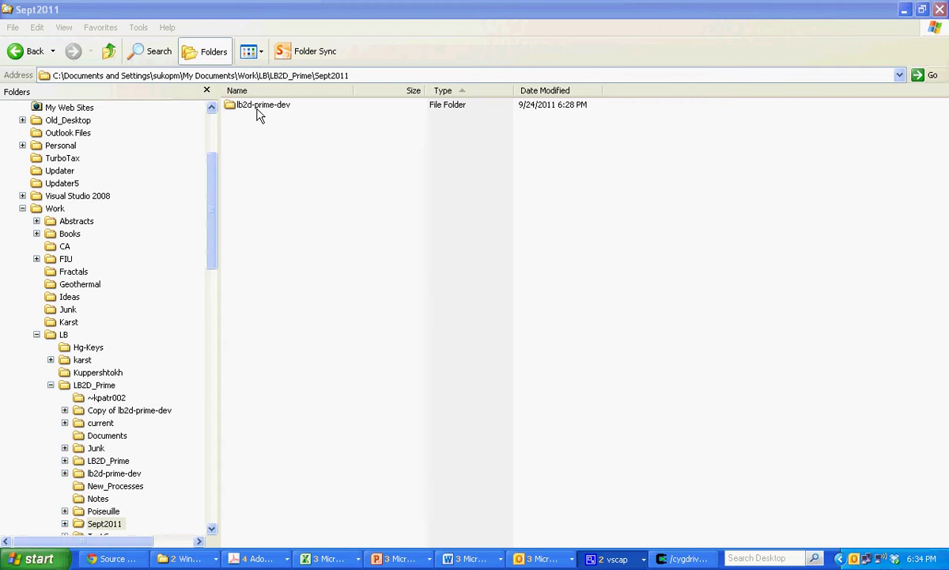
- Open flags.h from the src folder of lb2d-prime-dev in WordPad and maximize its window
double_click(257, 111)
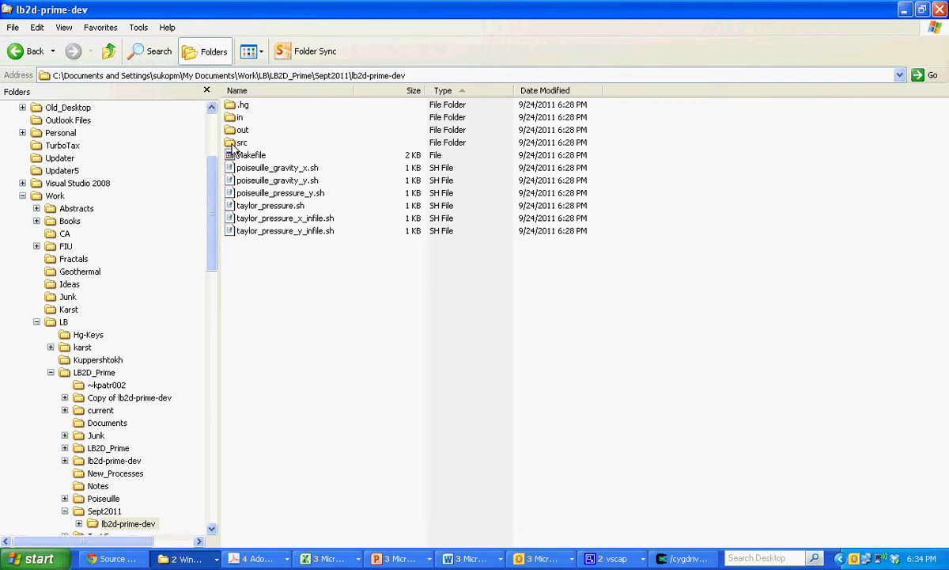
double_click(232, 144)
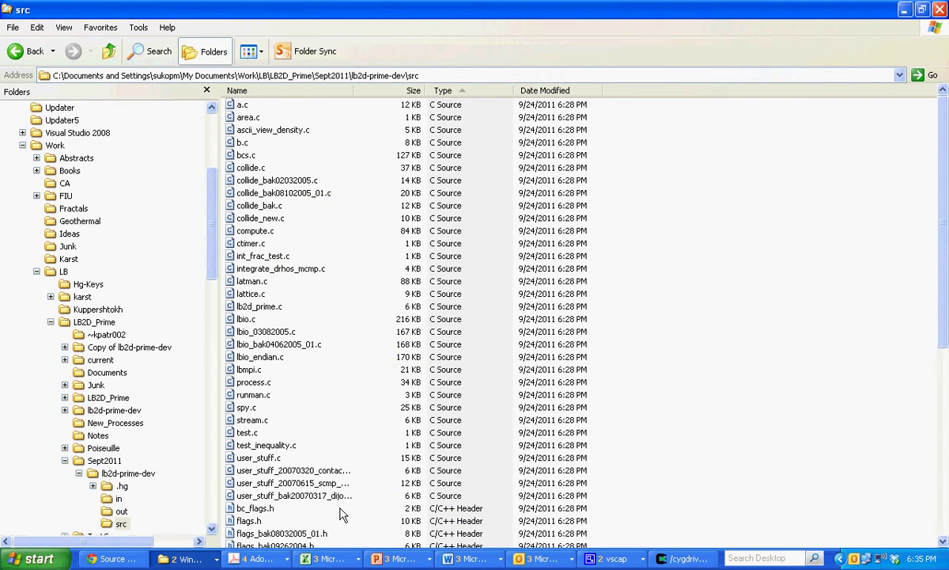
scroll(345, 515, "down", 4)
scroll(345, 513, "down", 2)
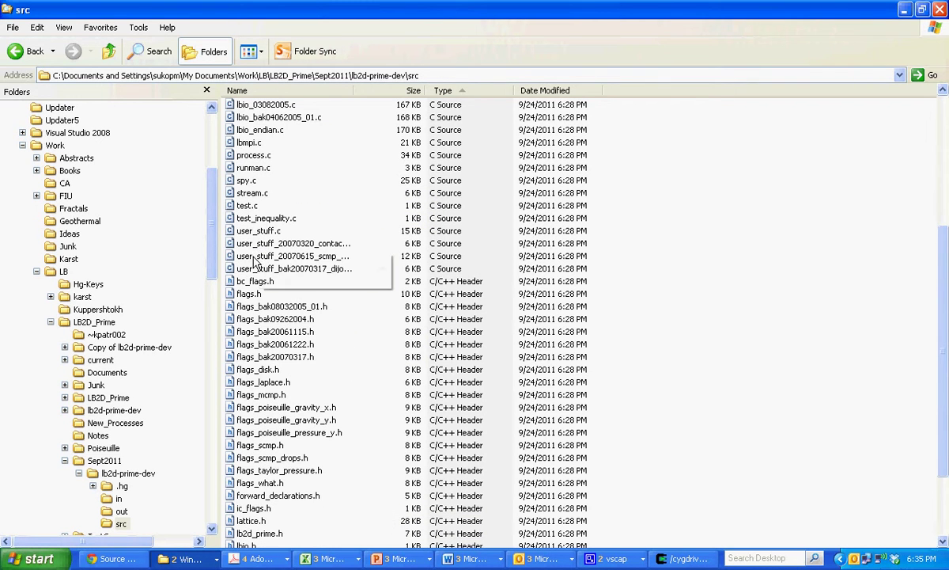
left_click(250, 296)
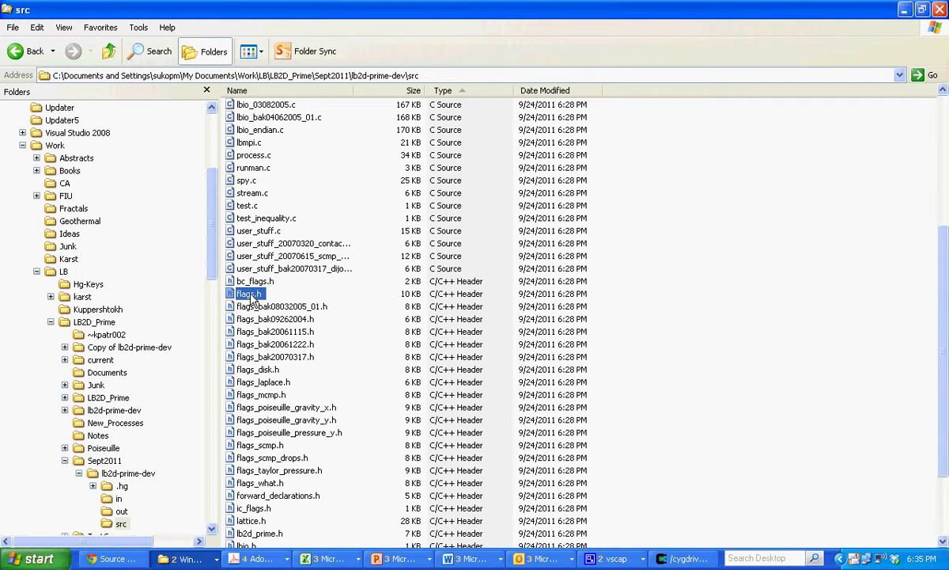
right_click(250, 294)
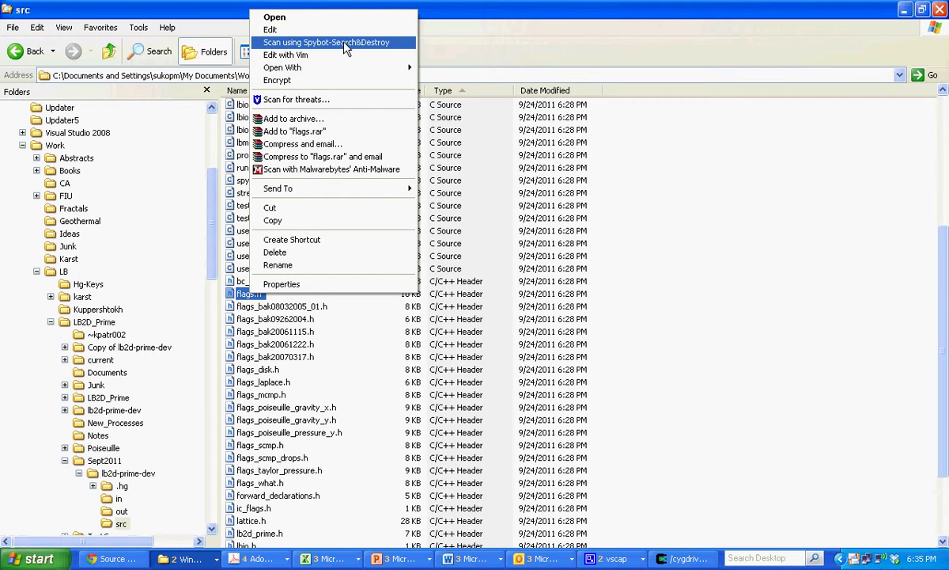
mouse_move(333, 70)
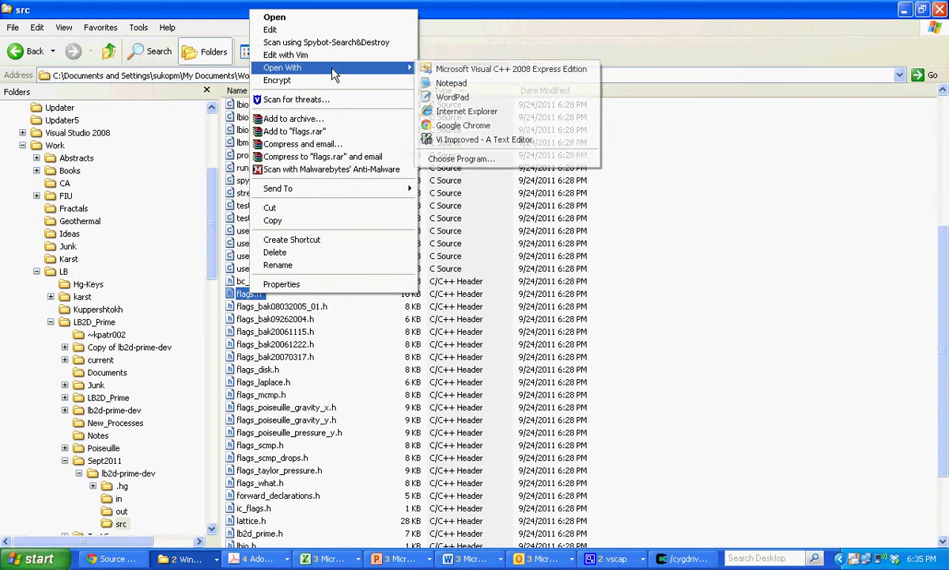
left_click(452, 98)
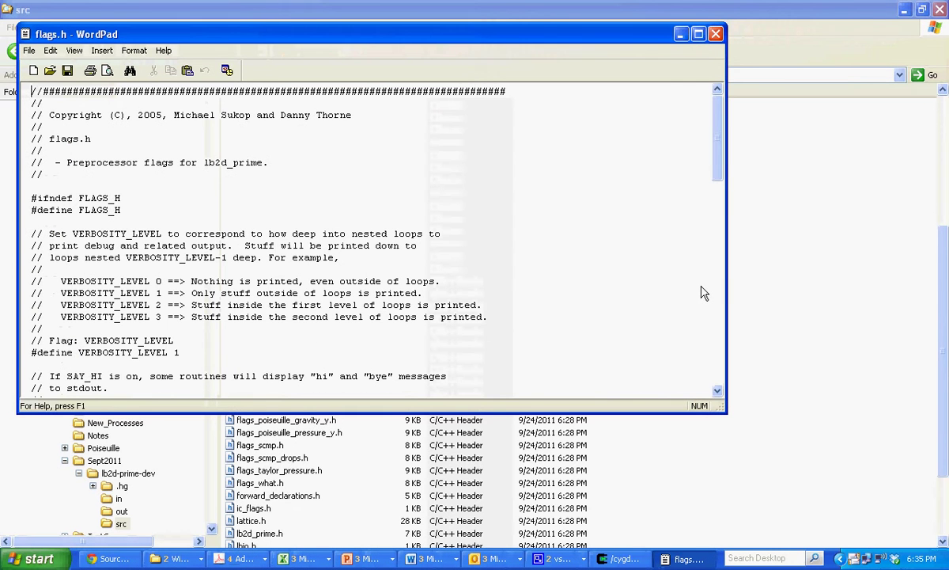
left_click(699, 35)
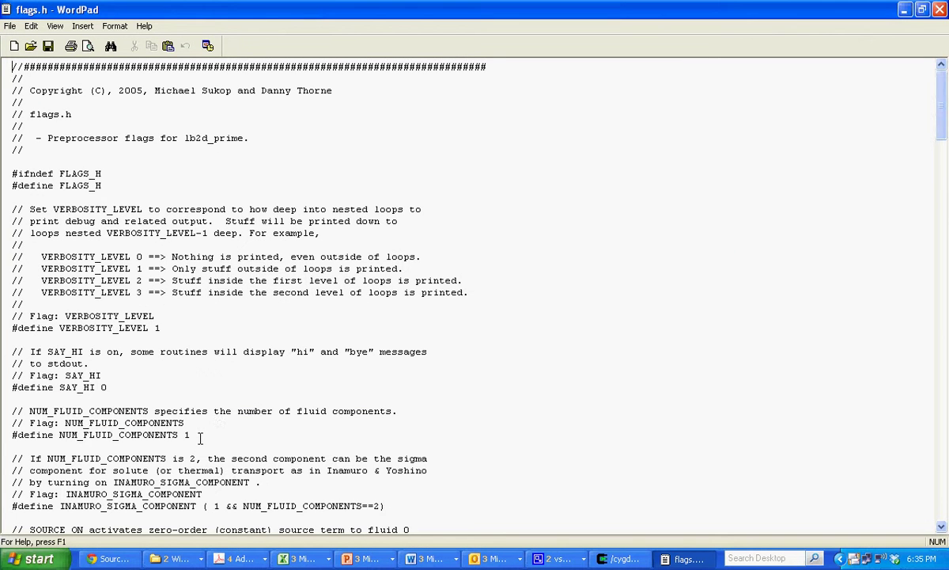
- Set NUM_FLUID_COMPONENTS to 2 and the switch in the INAMURO_SIGMA_COMPONENT definition to 0
left_click_drag(185, 434, 196, 436)
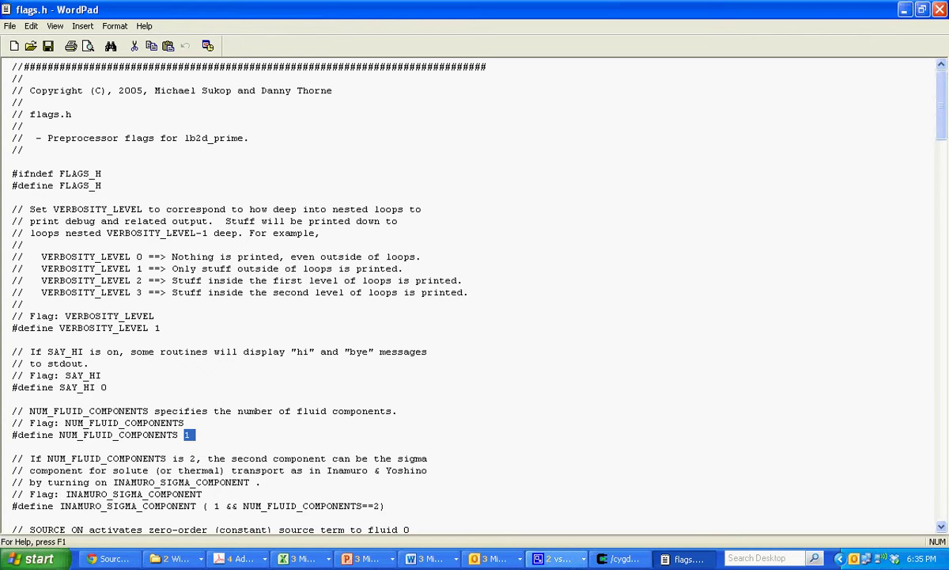
type("2")
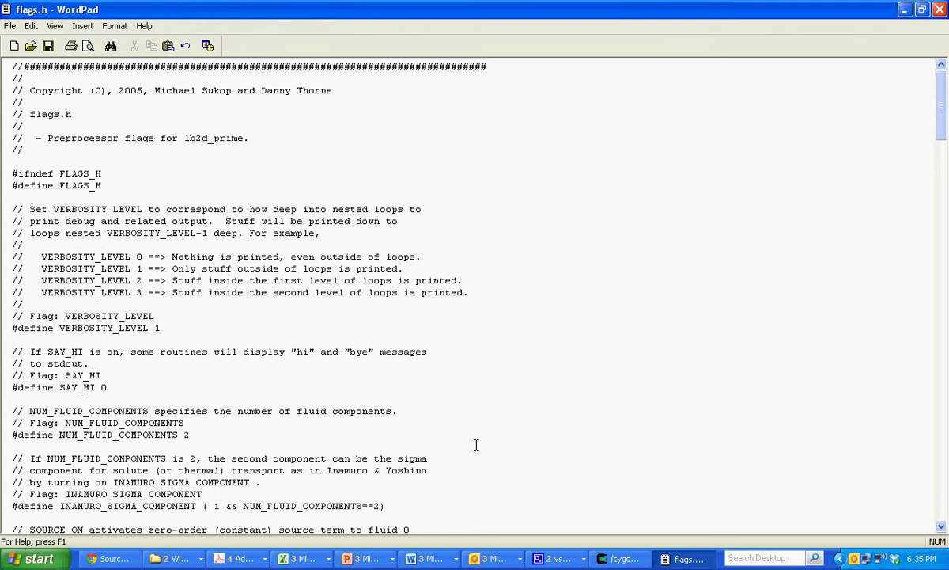
scroll(465, 467, "down", 3)
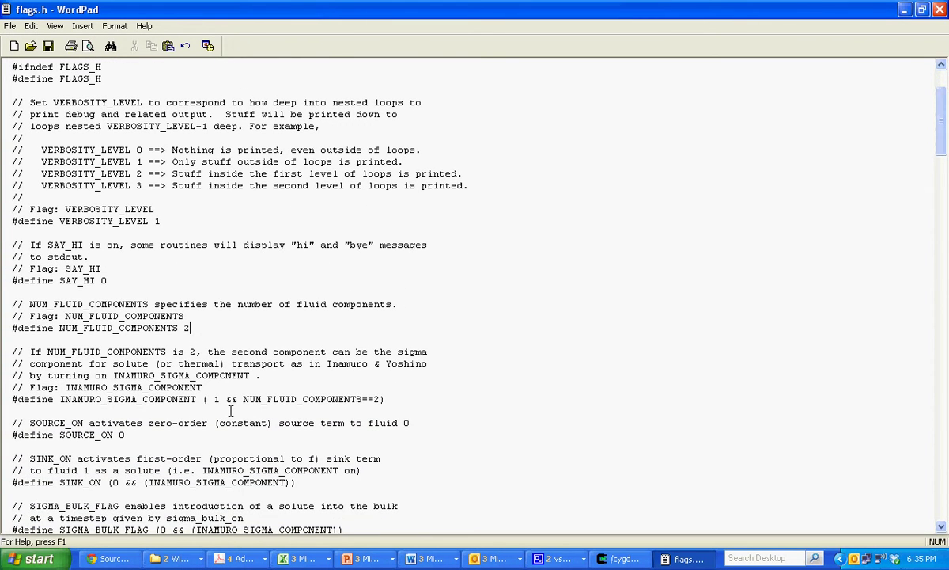
scroll(216, 424, "down", 3)
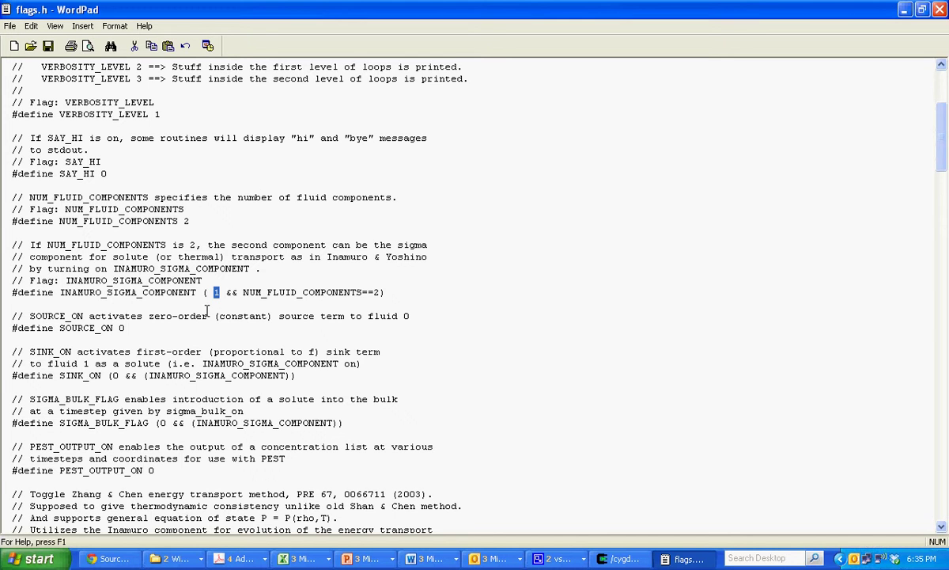
type("0")
- Set the switch in the NON_LOCAL_FORCES definition to 1
scroll(261, 439, "down", 2)
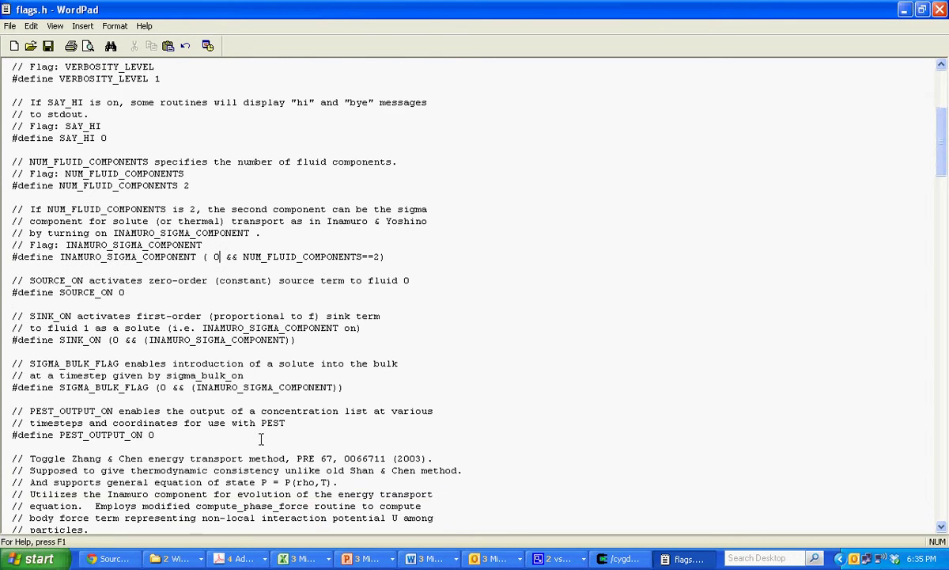
scroll(206, 414, "down", 4)
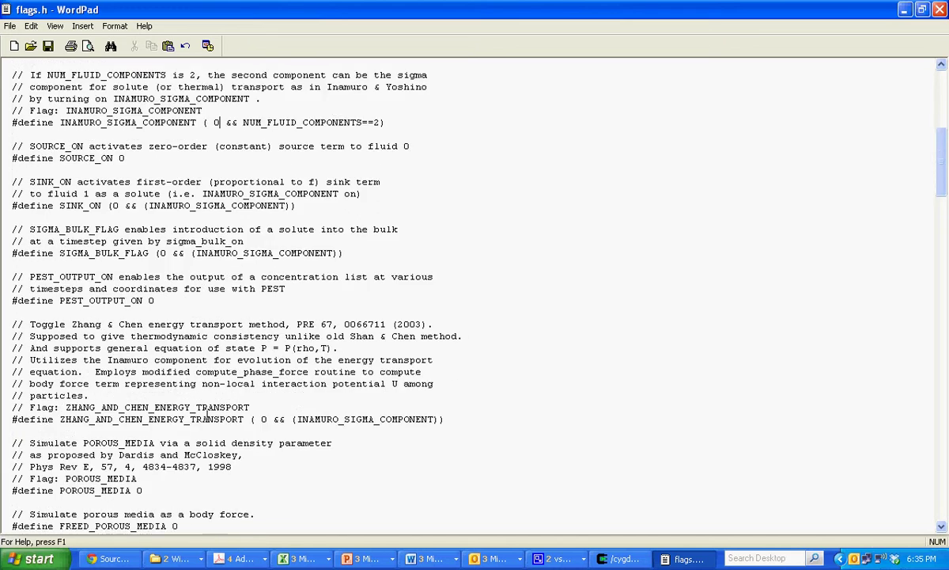
scroll(278, 422, "down", 3)
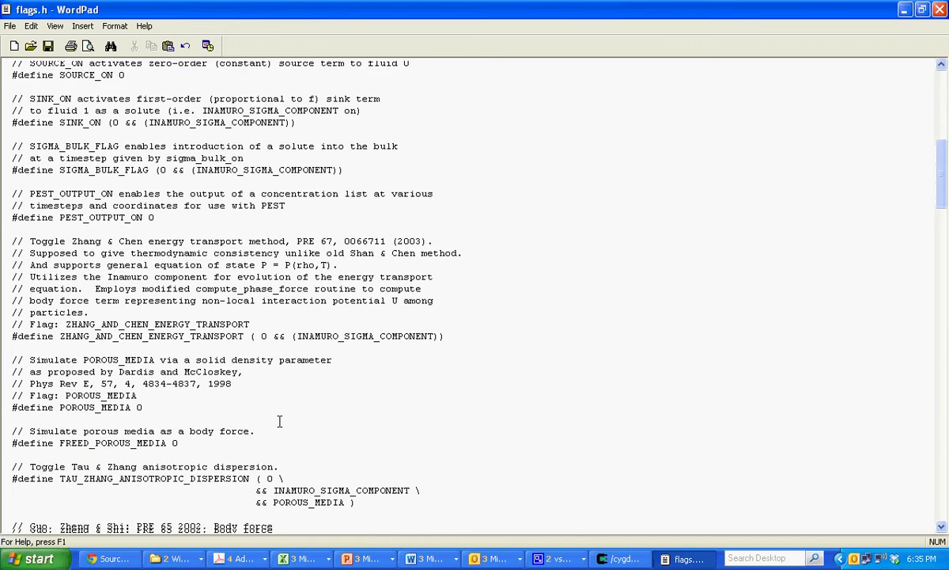
scroll(279, 421, "down", 6)
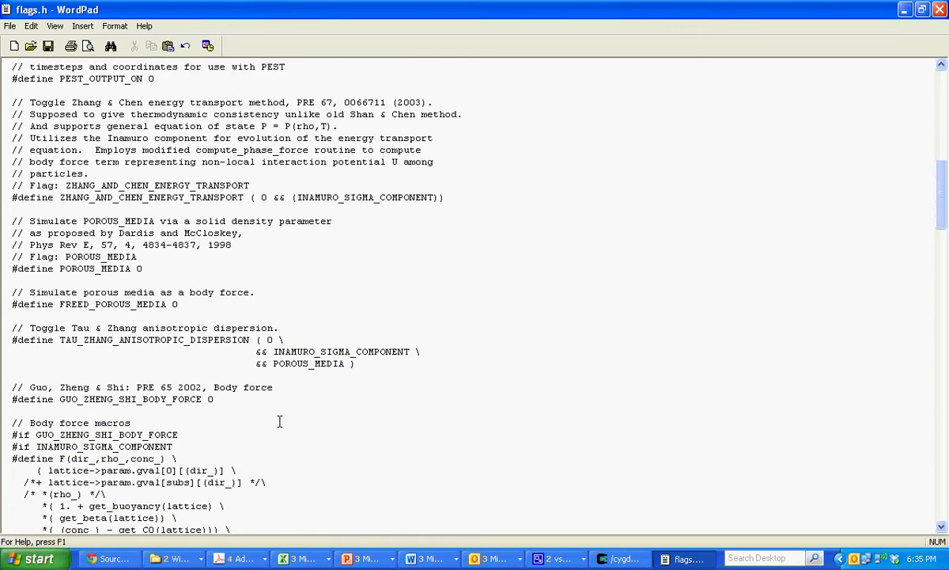
scroll(279, 421, "down", 3)
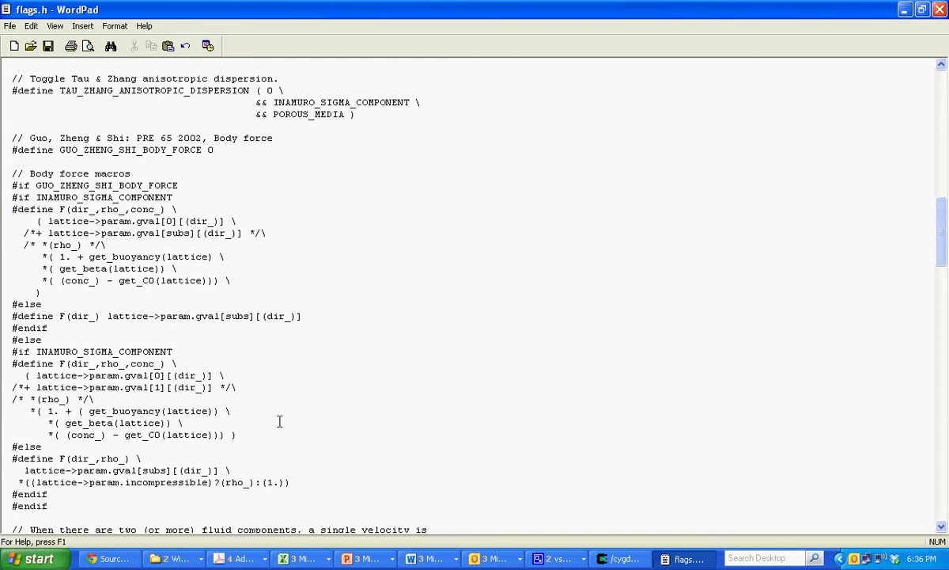
scroll(279, 421, "down", 3)
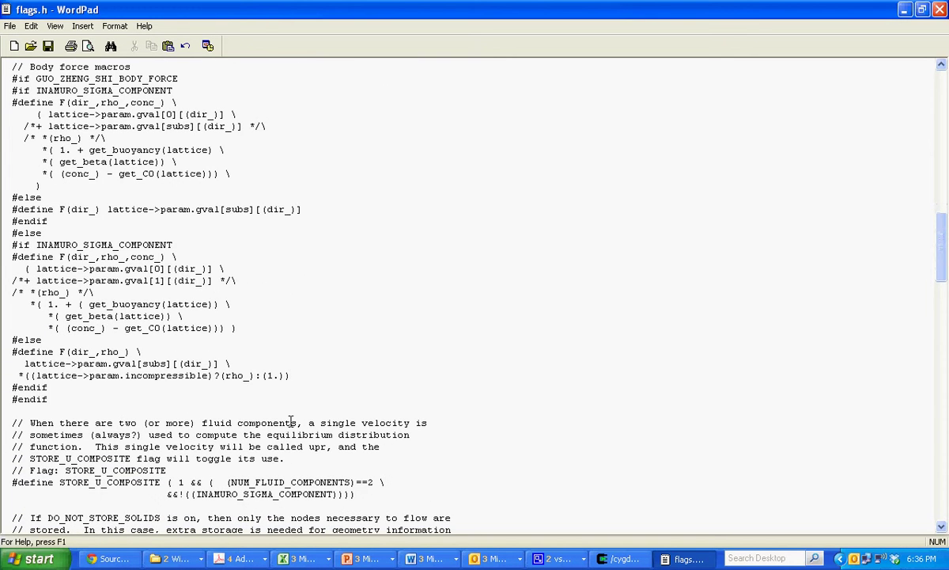
scroll(487, 445, "down", 4)
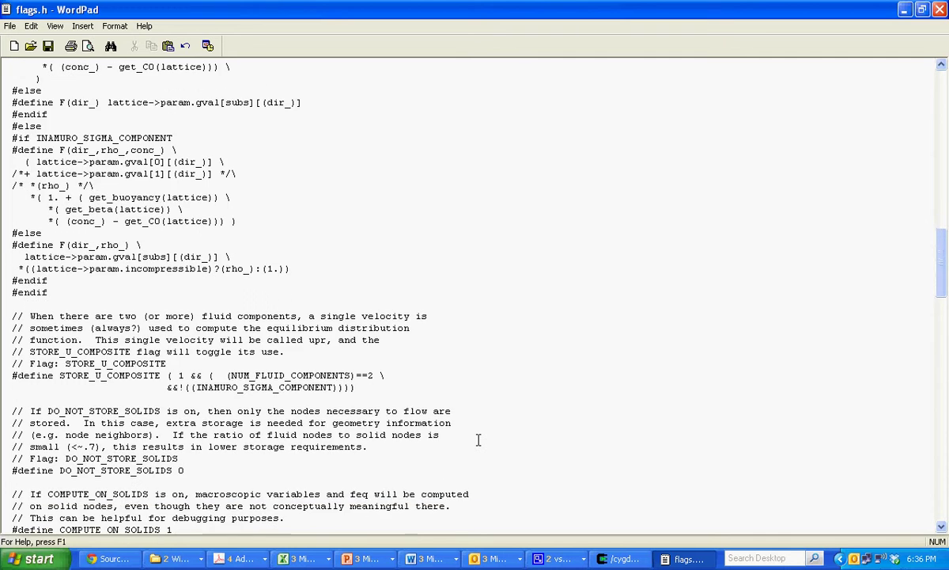
scroll(478, 440, "down", 4)
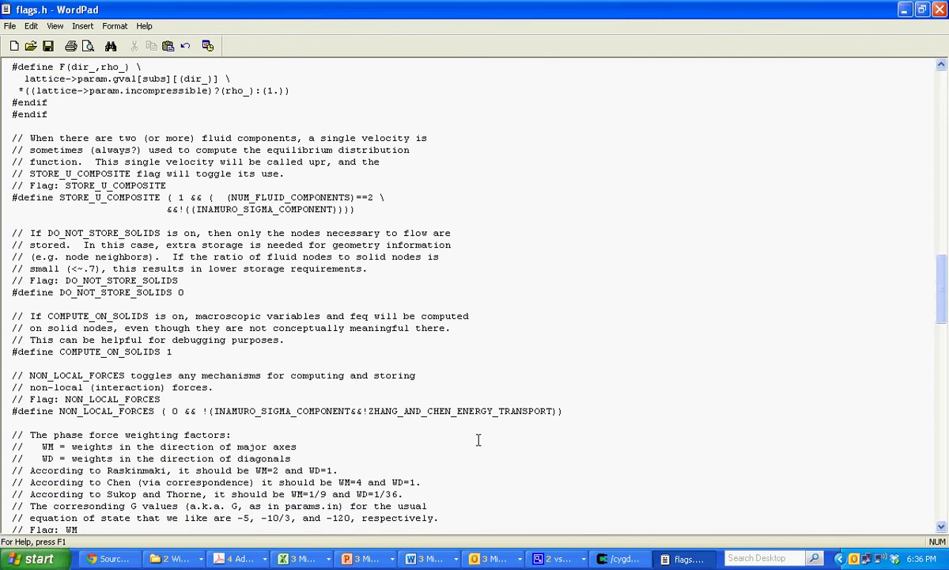
scroll(478, 440, "down", 1)
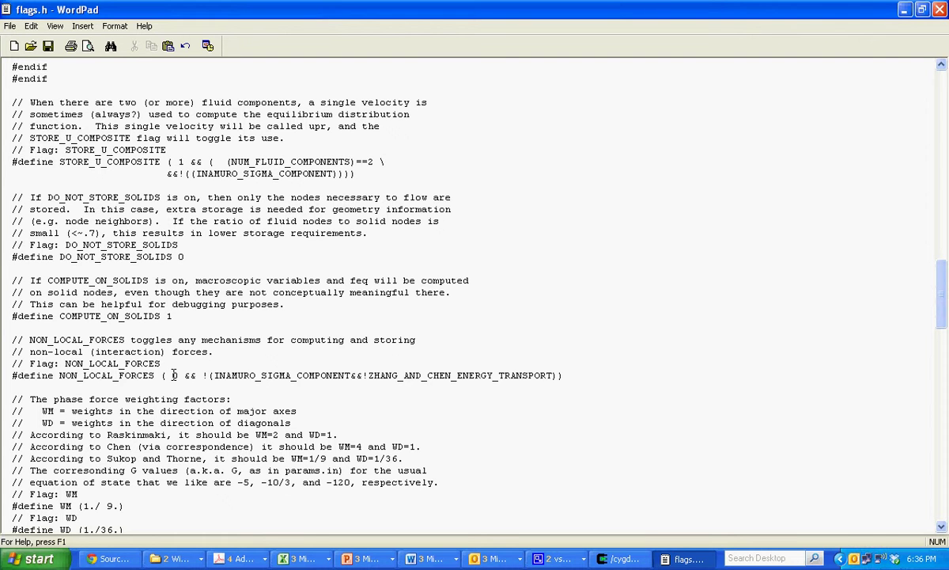
left_click_drag(172, 375, 179, 375)
type("1")
- Review the remaining flag definitions after NON_LOCAL_FORCES through the end of flags.h
scroll(190, 383, "down", 5)
scroll(190, 383, "down", 3)
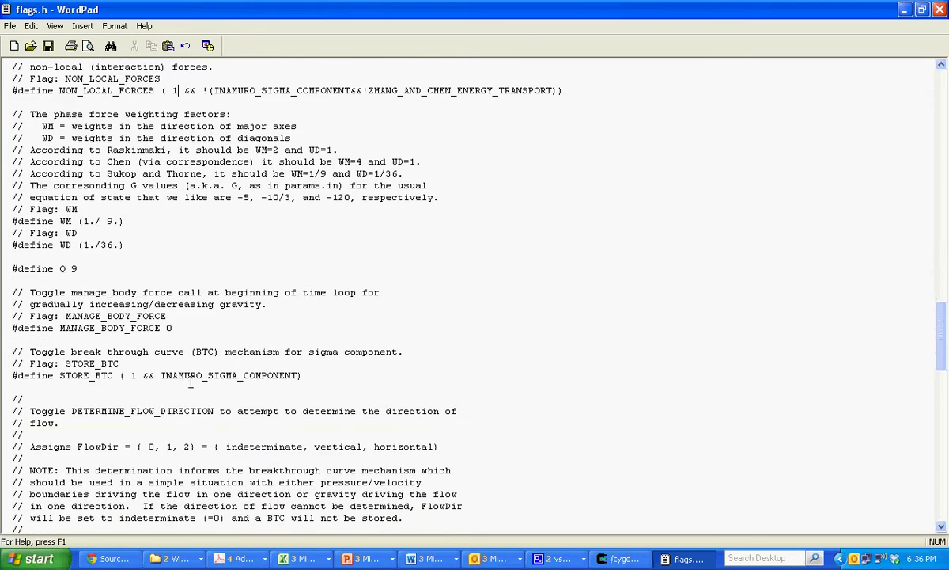
scroll(190, 383, "down", 2)
scroll(190, 383, "down", 2)
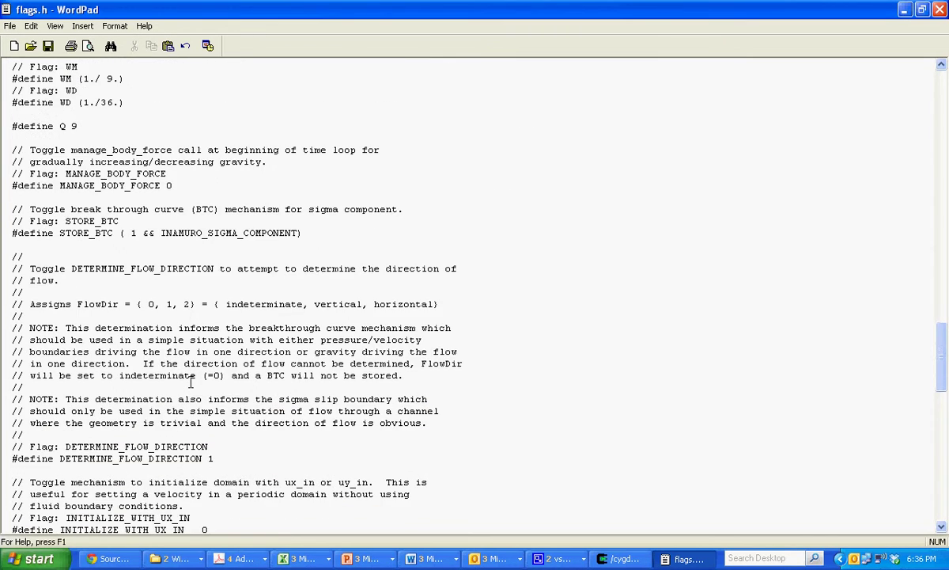
scroll(190, 383, "down", 1)
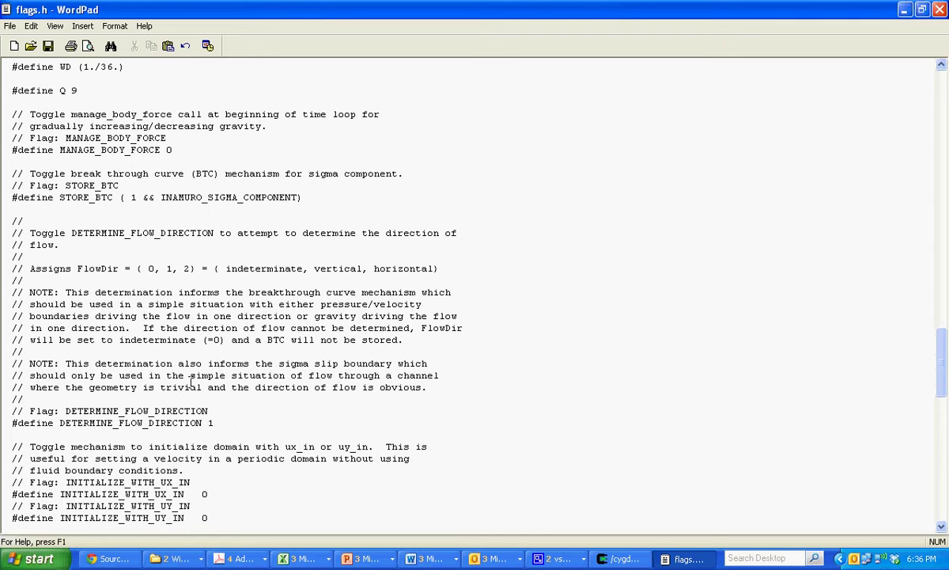
scroll(190, 383, "down", 5)
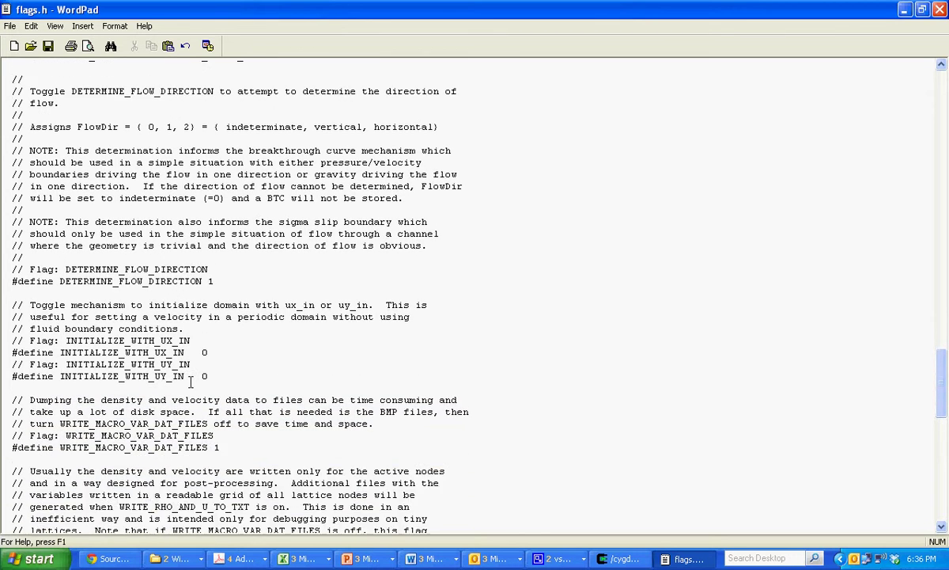
scroll(190, 383, "down", 6)
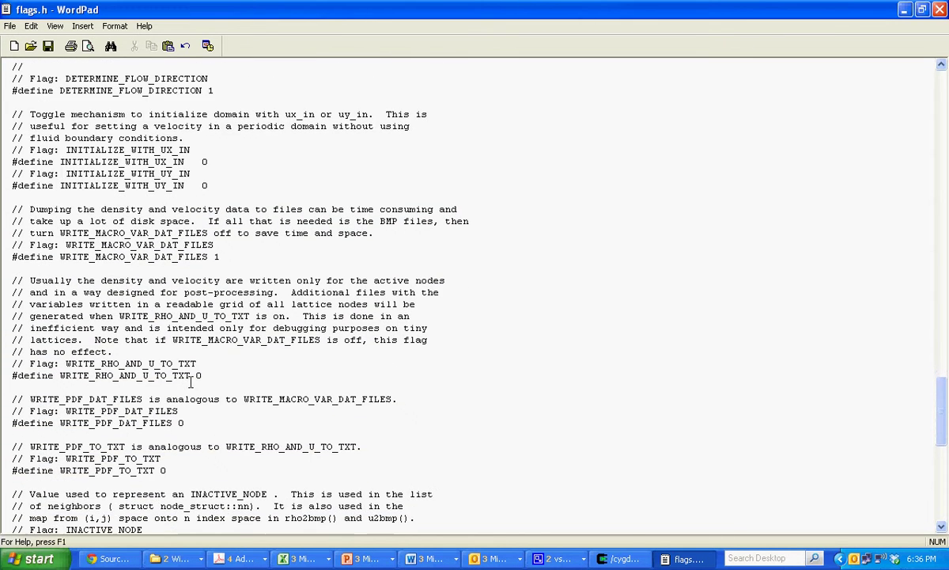
scroll(190, 383, "down", 1)
scroll(190, 383, "down", 5)
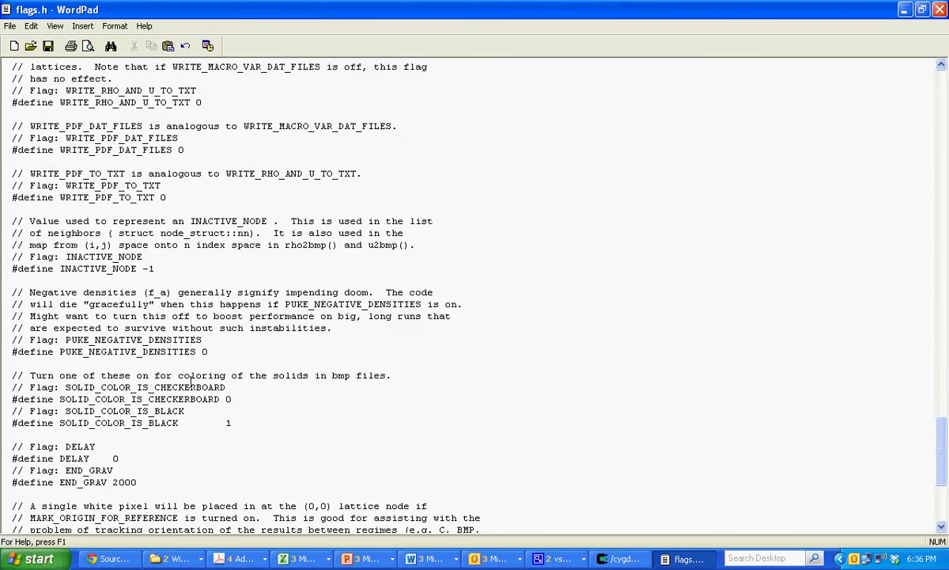
scroll(190, 383, "down", 6)
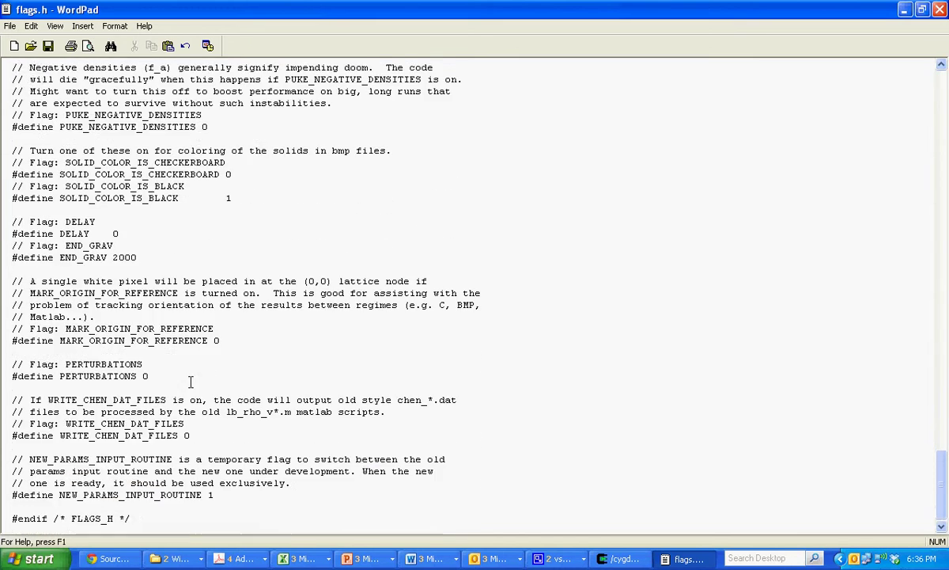
scroll(190, 383, "down", 1)
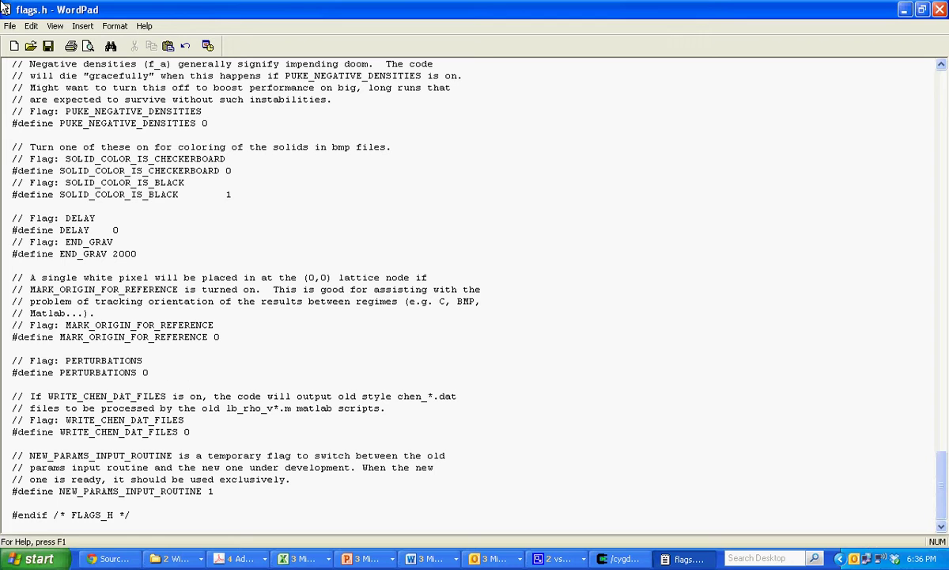
- Close flags.h and save the changes to it
left_click(941, 12)
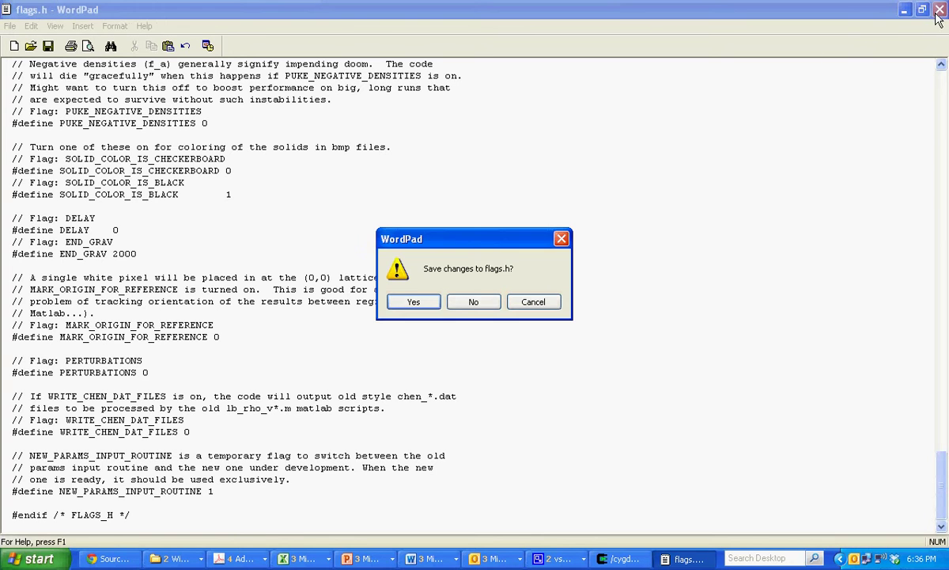
left_click(426, 299)
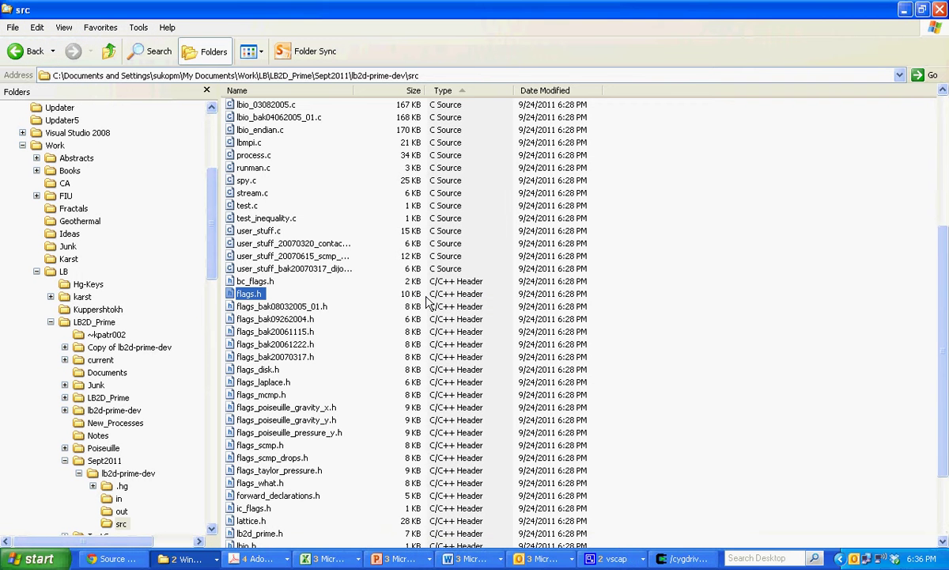
- Switch to the Cygwin terminal and try to run make in the Sept2011 directory
left_click(682, 558)
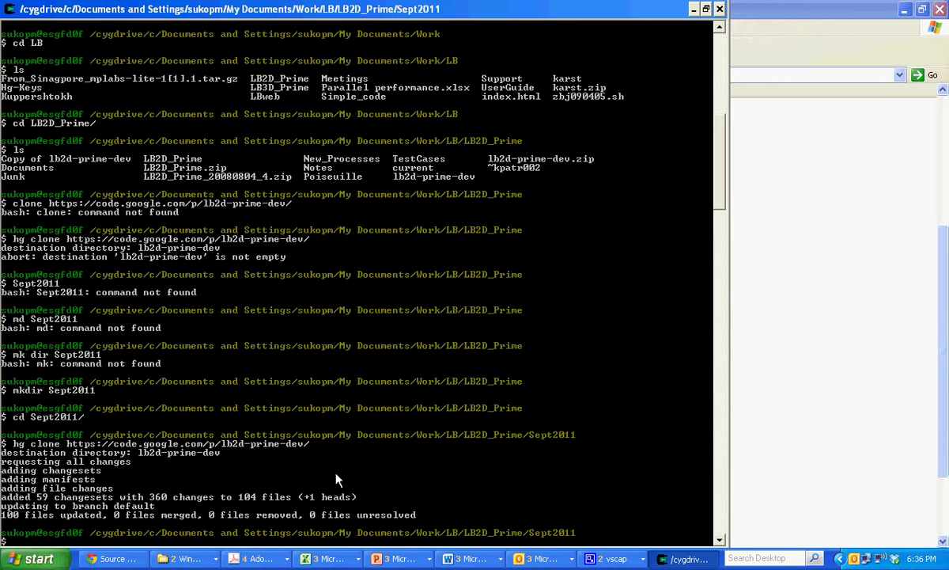
type("make")
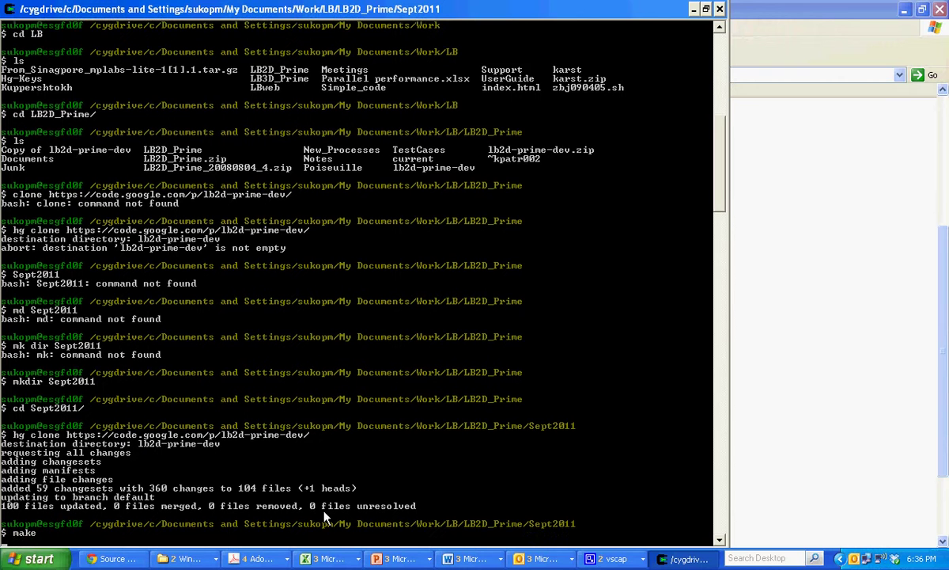
key("Return")
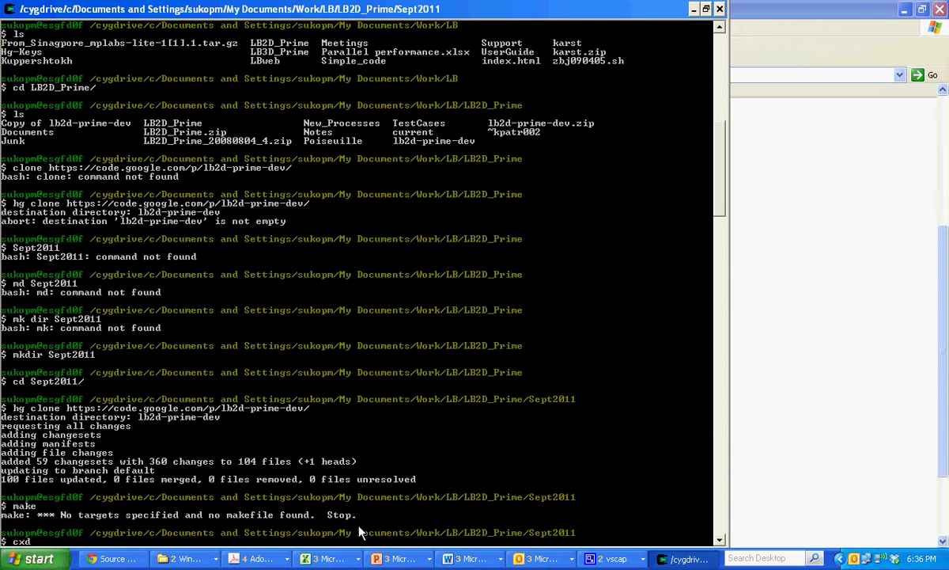
- Change into the lb2d-prime-dev directory inside Sept2011
type("cxd")
key("BackSpace")
key("BackSpace")
type("d Sept")
key("BackSpace")
key("BackSpace")
key("BackSpace")
type("cd lb")
key("Tab")
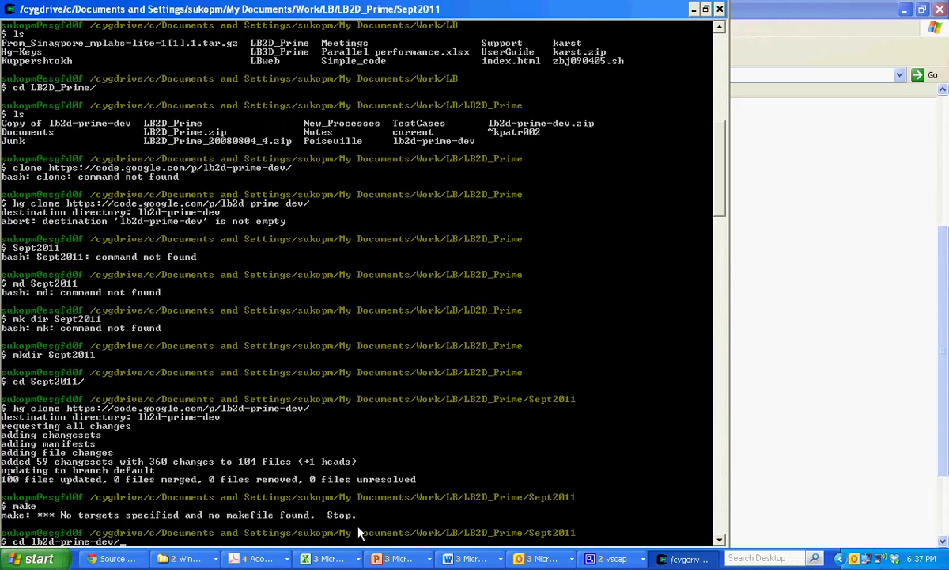
key("Return")
- Compile the code with make in the lb2d-prime-dev directory
type("m")
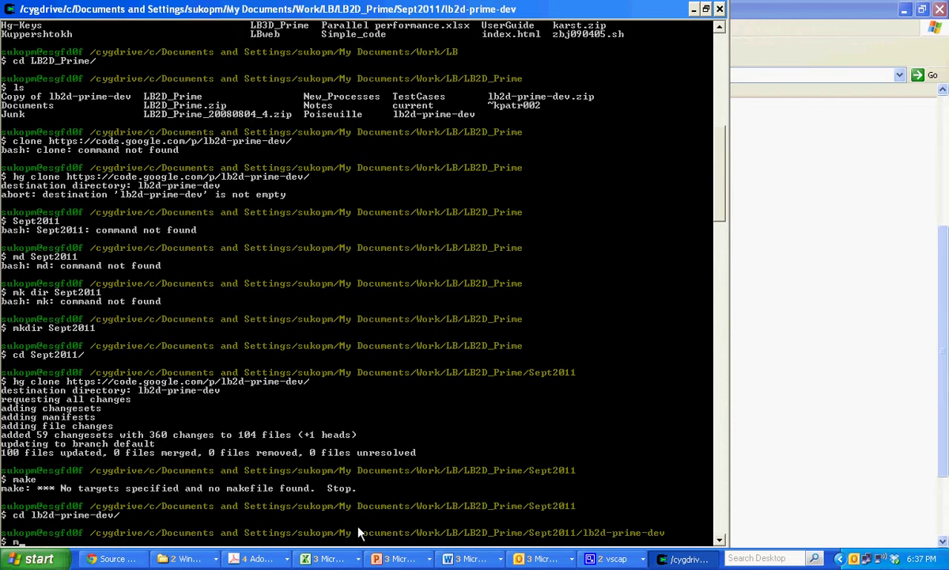
type("ake")
key("Return")
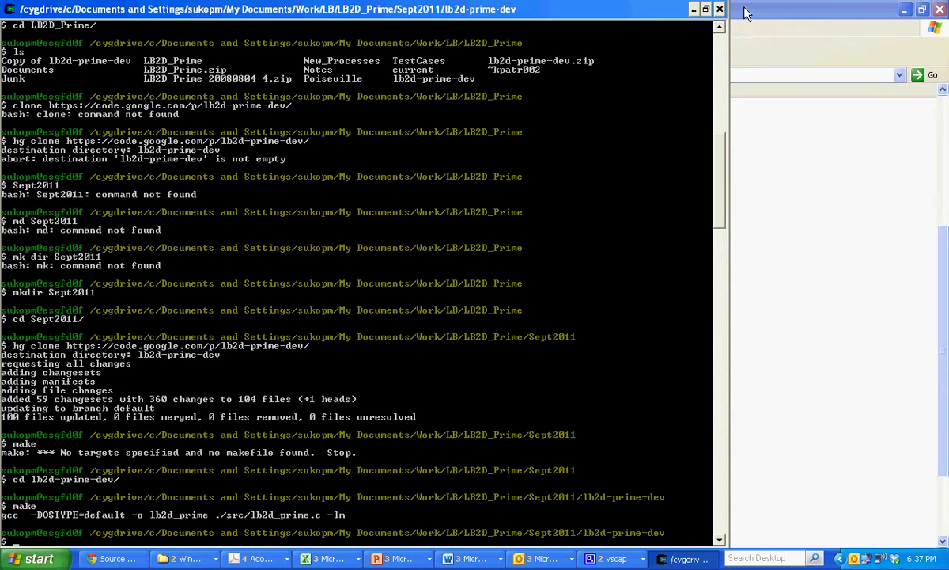
- Switch to Windows Explorer and open 17x17_y.bmp from the lb2d-prime-dev in folder with Paint
left_click(695, 9)
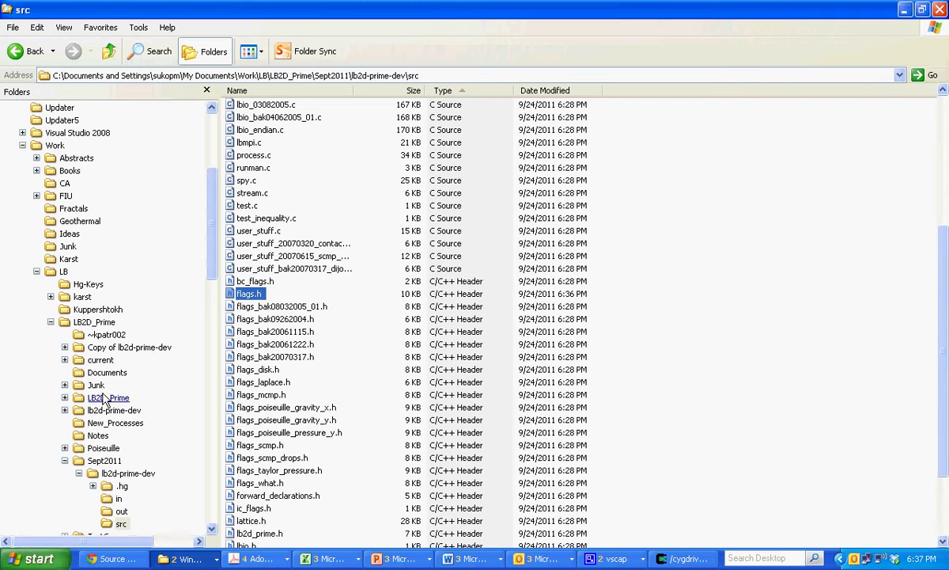
left_click(119, 499)
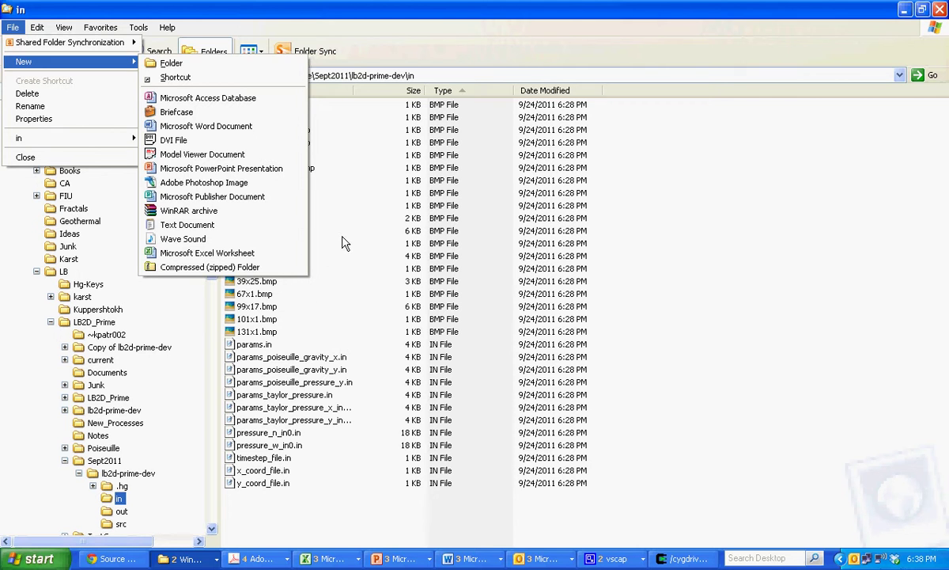
left_click(631, 294)
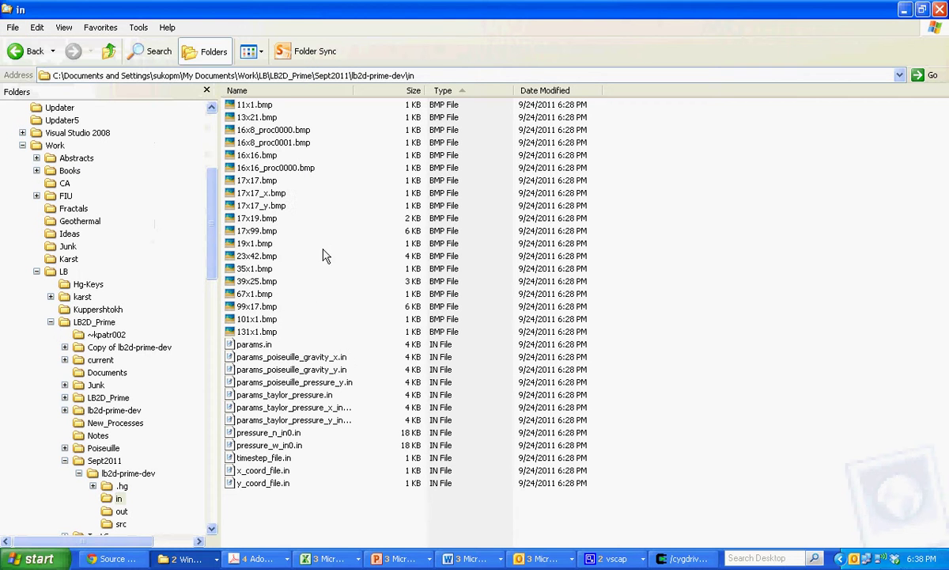
left_click(263, 209)
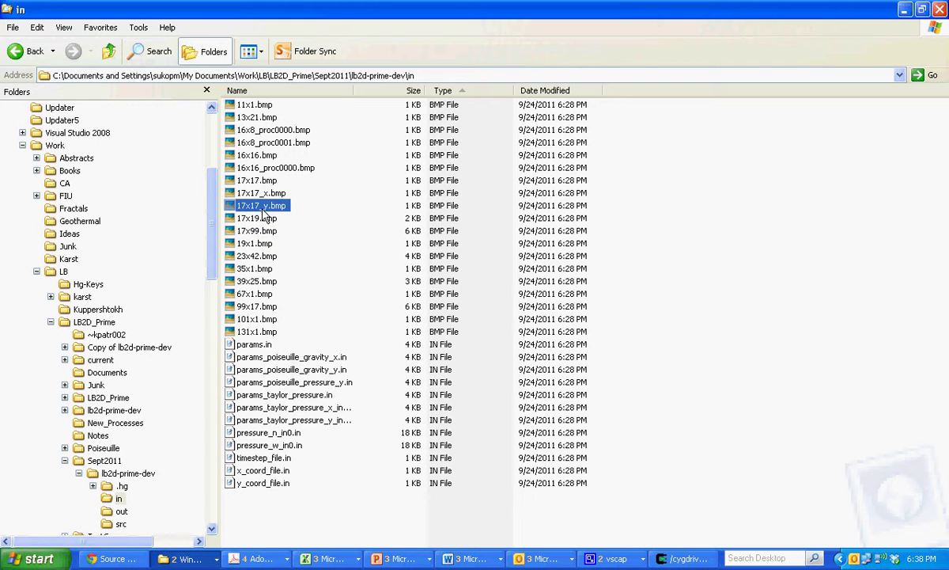
right_click(264, 215)
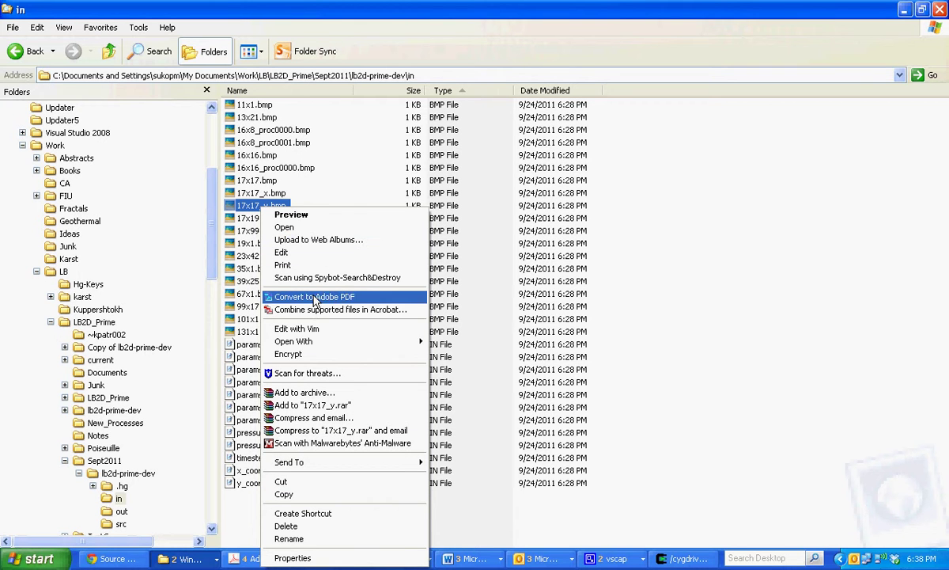
mouse_move(348, 343)
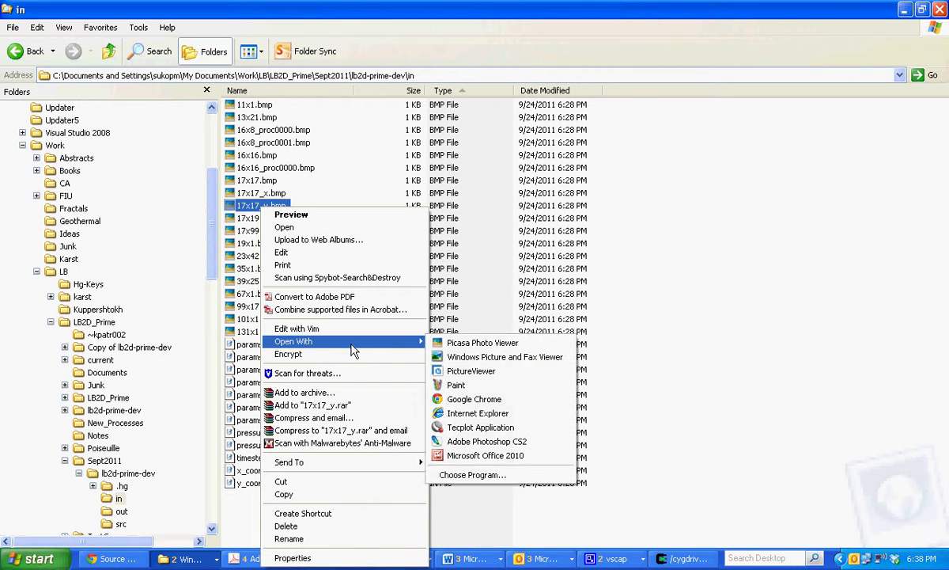
left_click(456, 371)
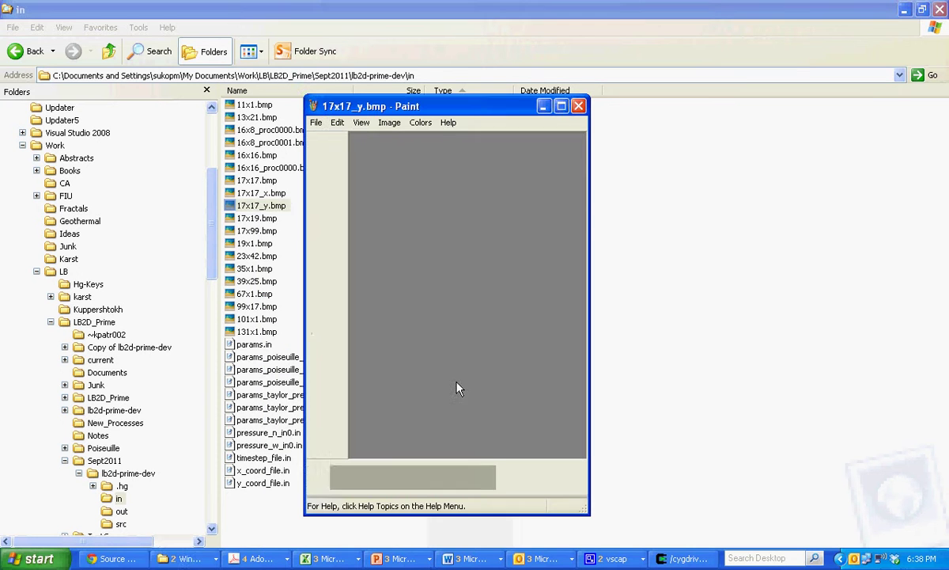
- Set the image's width and height to 50 by 50 pixels
left_click(388, 123)
left_click(387, 181)
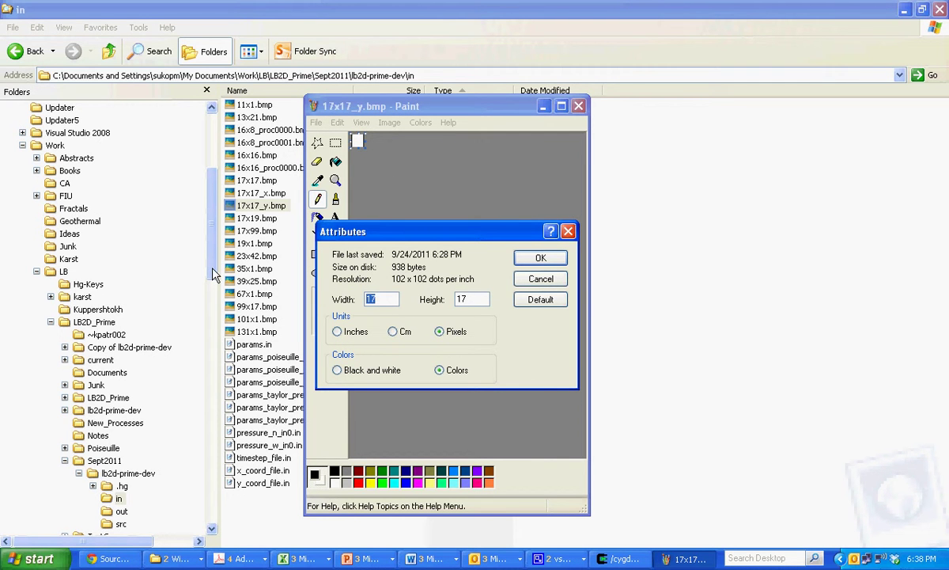
type("50")
key("Tab")
type("50")
left_click(541, 260)
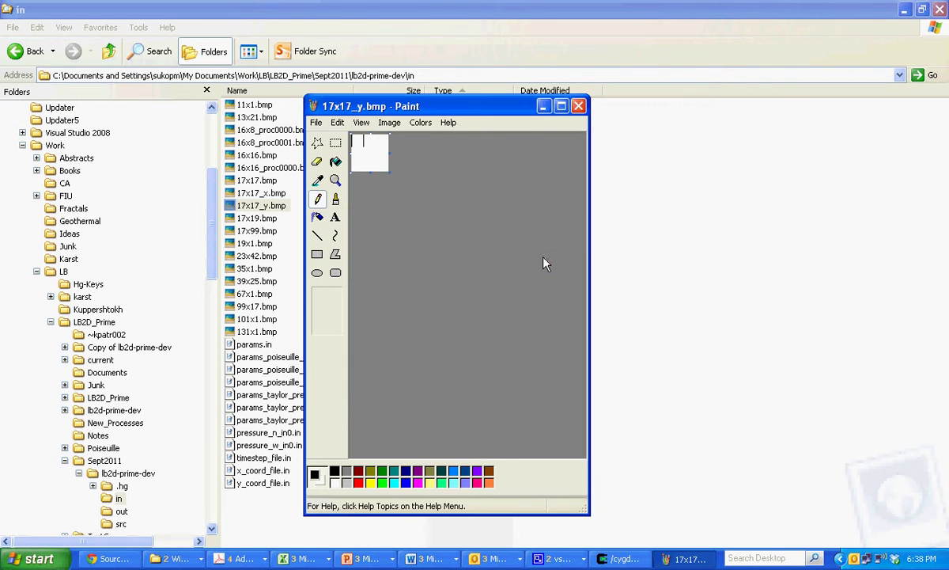
- Enlarge the image view to Large Size and erase the two black vertical lines, leaving the canvas blank
left_click(390, 123)
mouse_move(363, 125)
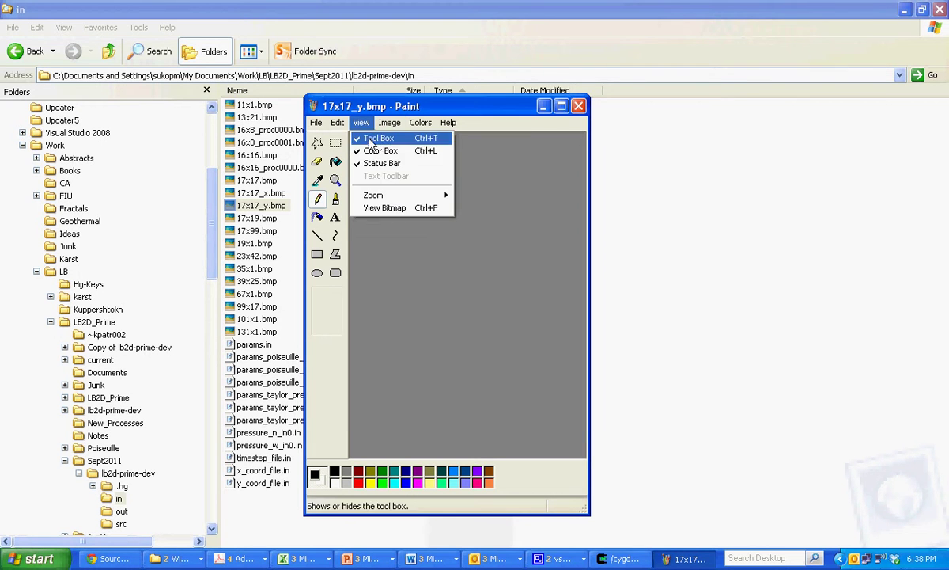
mouse_move(372, 194)
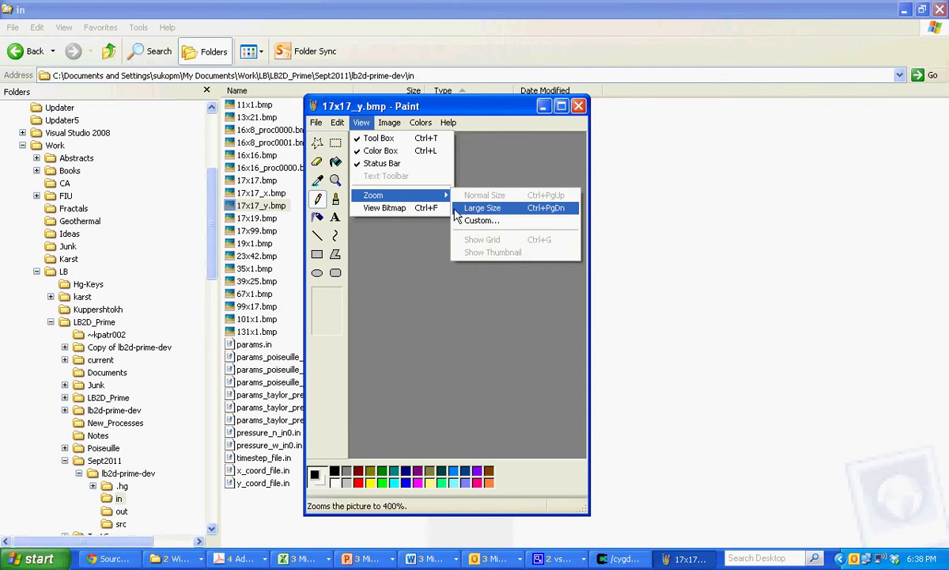
left_click(479, 208)
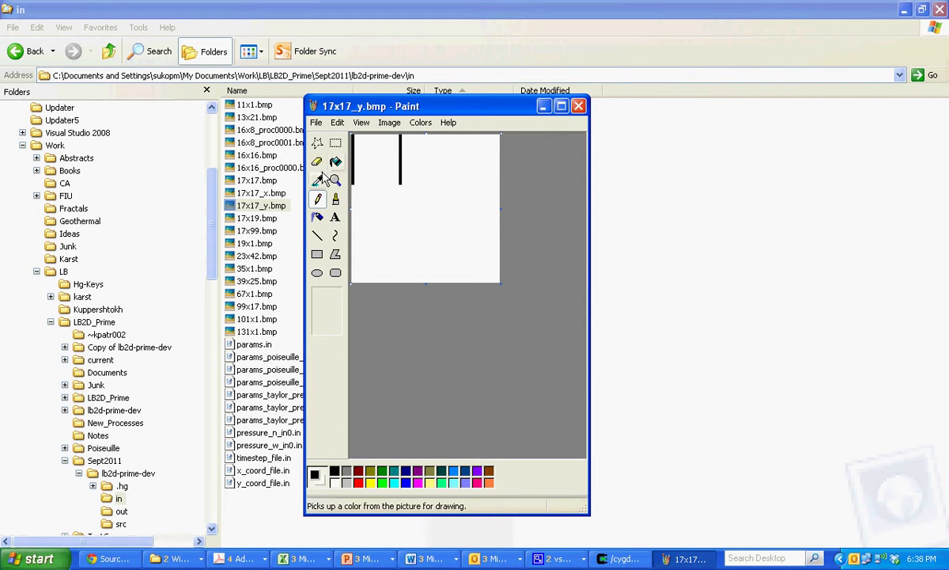
left_click(318, 198)
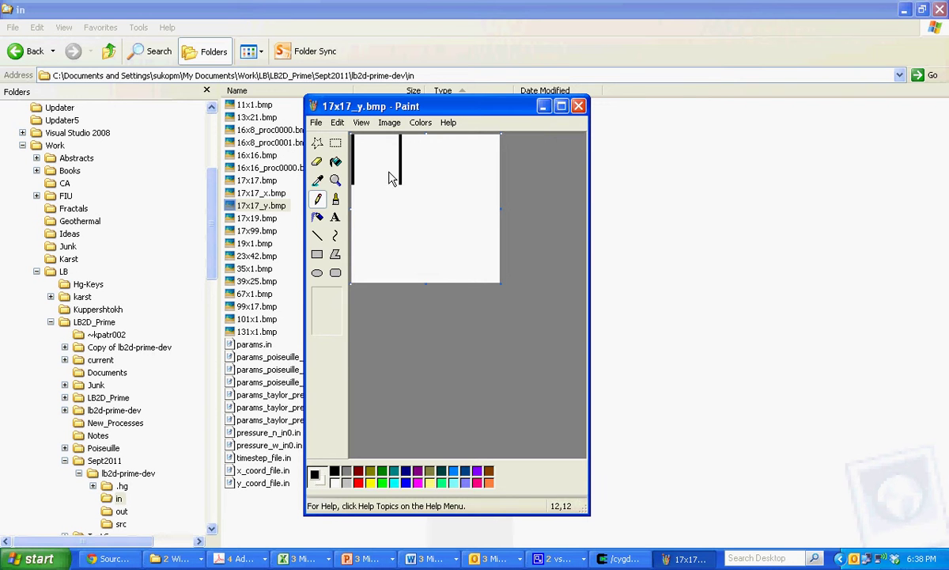
left_click(335, 143)
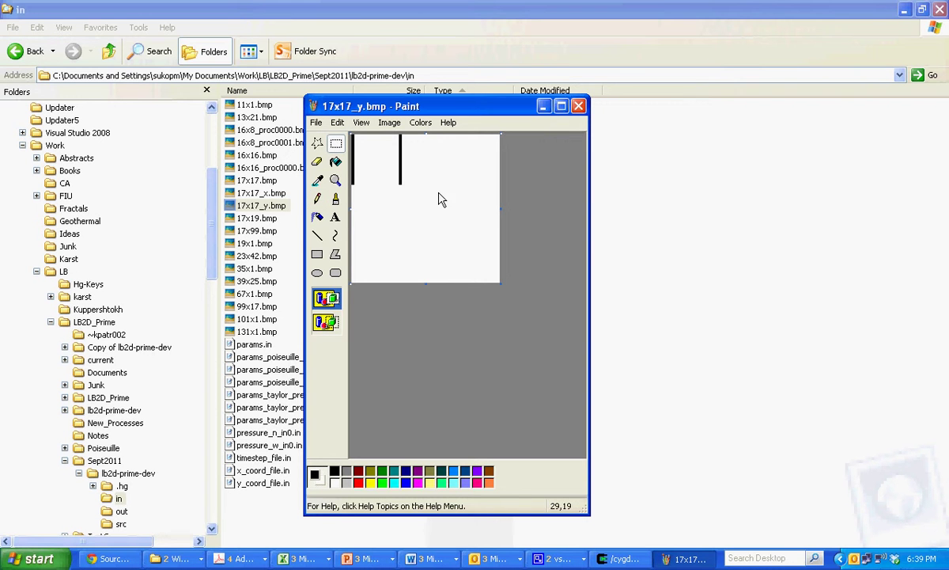
left_click_drag(439, 193, 353, 135)
key("Delete")
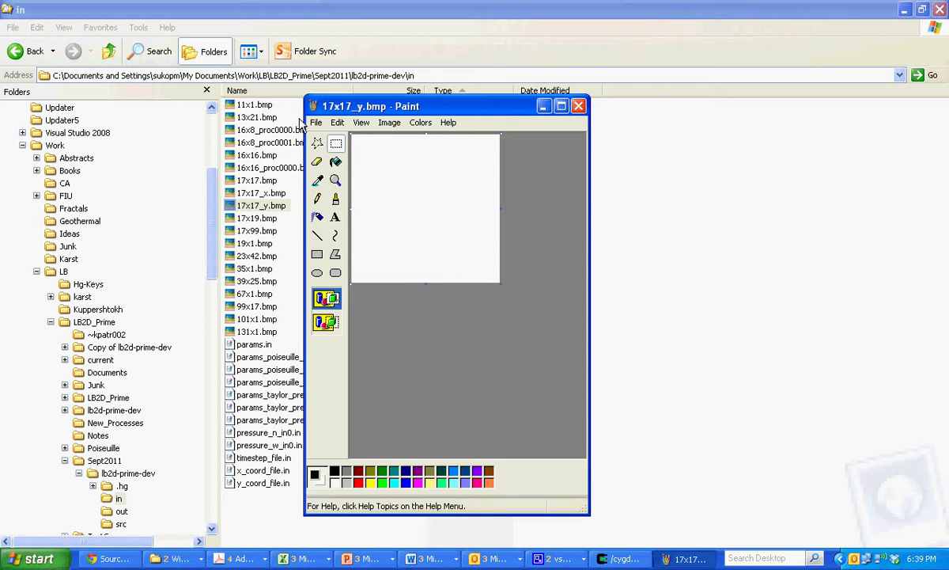
- Save the blank image under the new name 50x50 in the in folder and close Paint
left_click(317, 122)
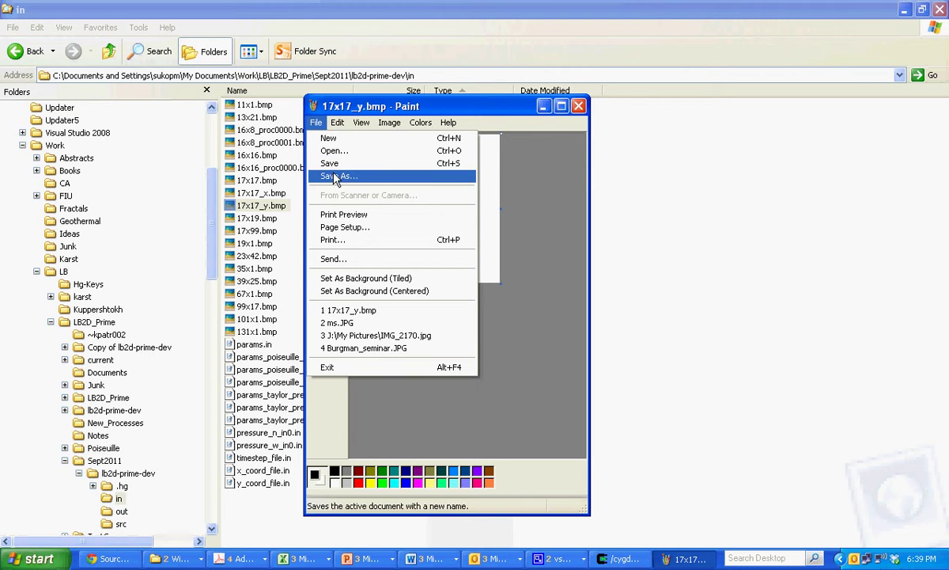
left_click(337, 175)
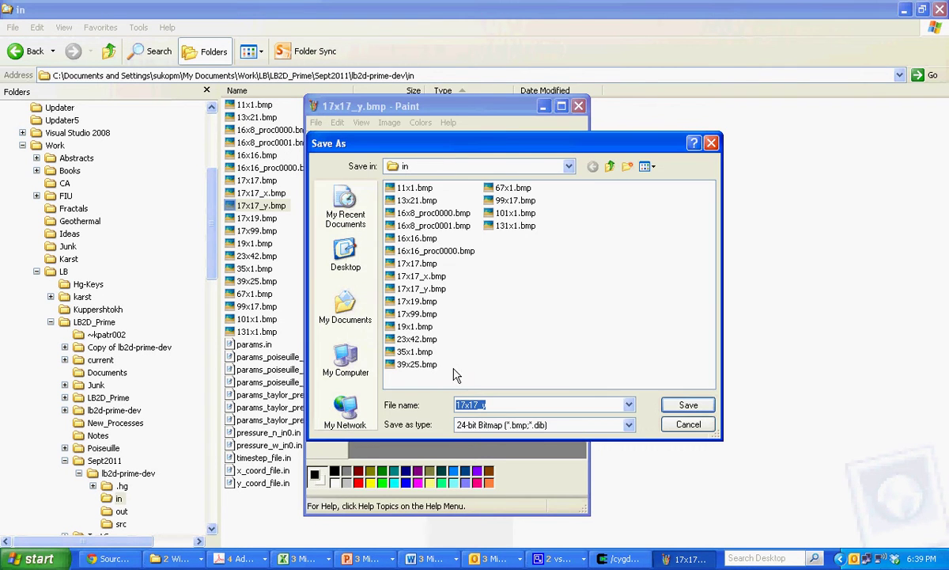
left_click(484, 405)
double_click(484, 405)
type("50x50")
key("Return")
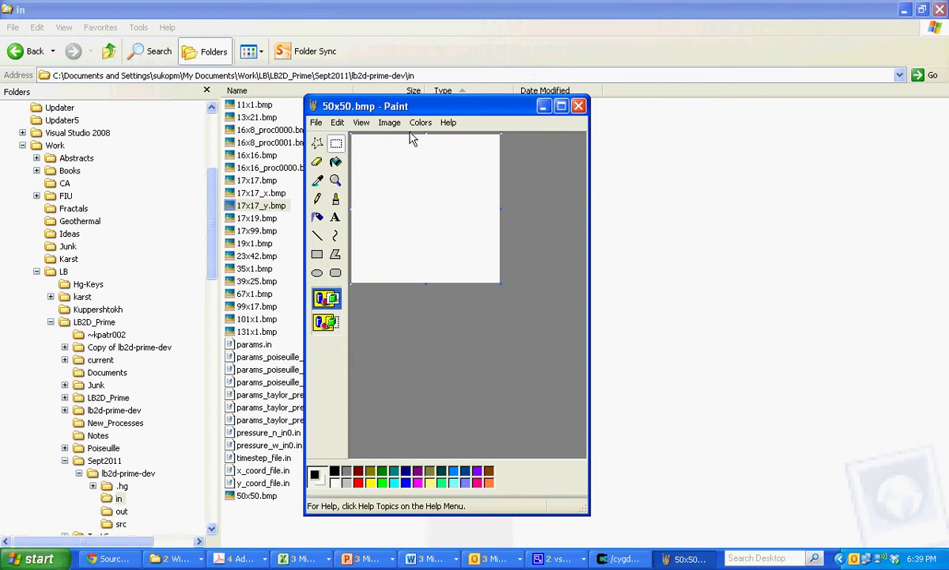
left_click(578, 105)
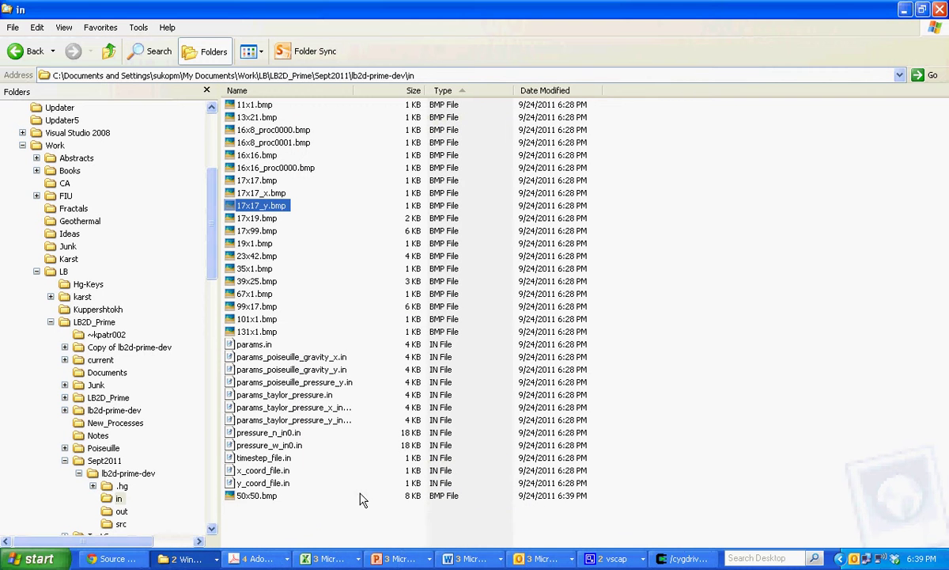
- Open params.in from the in folder in WordPad
left_click(255, 346)
right_click(255, 346)
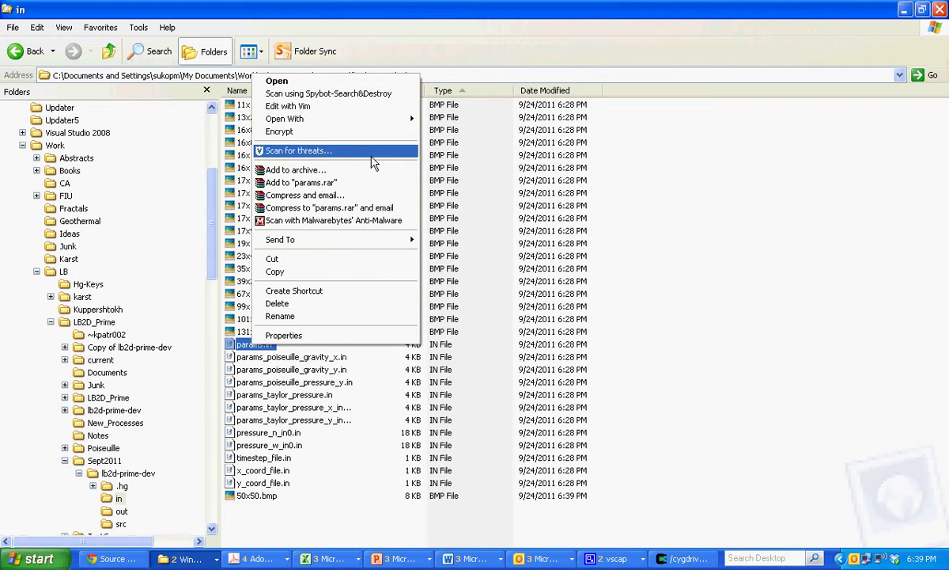
left_click(431, 123)
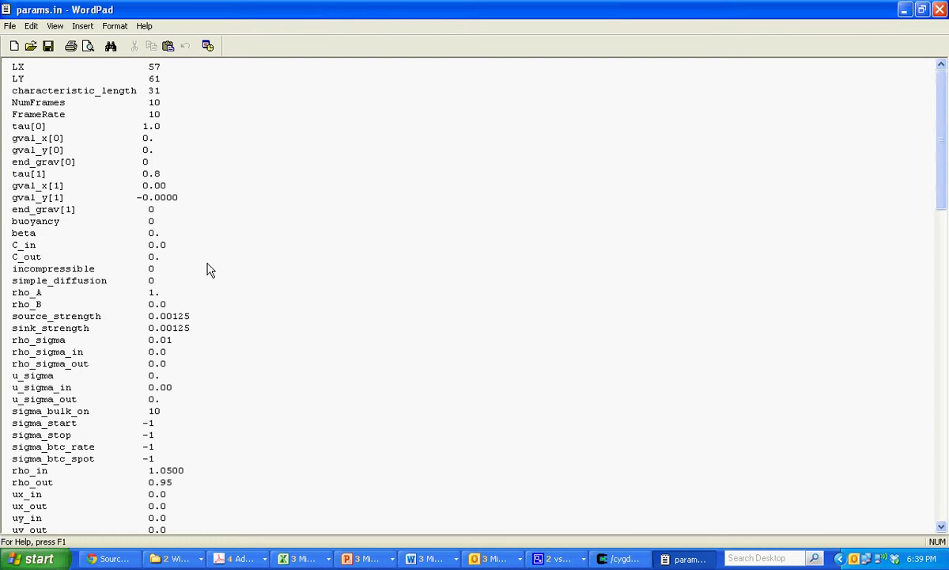
- Set both lattice dimensions, LX and LY, to 50
key("BackSpace")
type("0")
key("Down")
key("BackSpace")
key("BackSpace")
type("50")
- Set tau[1] to 1.0 and shorten gval_y[1] to a plain zero value without the minus sign
left_click_drag(160, 173, 145, 178)
type("1.0")
key("Up")
key("Up")
key("Down")
key("Down")
key("Down")
key("BackSpace")
- Set source_strength, sink_strength and rho_sigma to 0.0
key("Down")
key("Down")
key("Down")
key("Right")
key("Right")
key("shift+Right")
key("shift+Right")
key("shift+Right")
key("shift+Right")
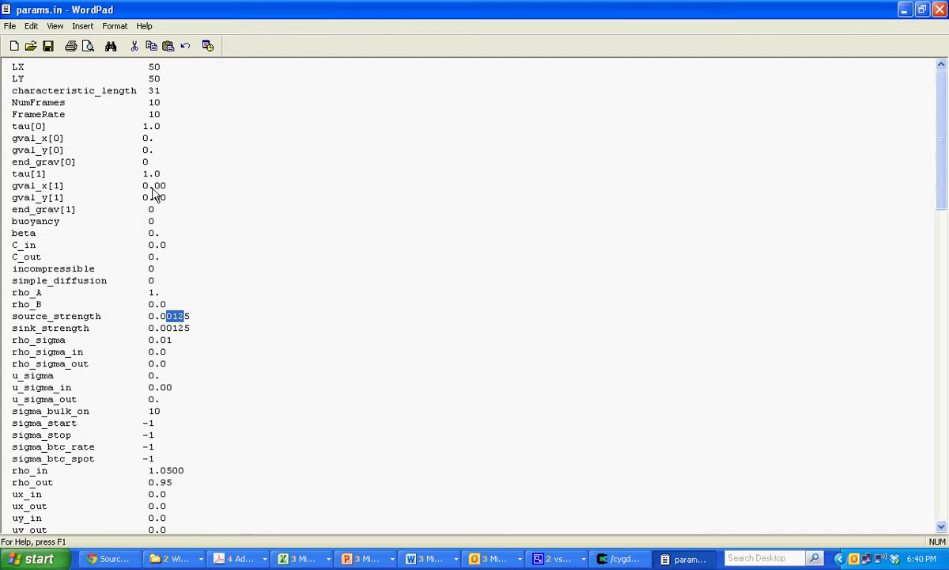
key("Delete")
key("Down")
key("shift+Right")
key("shift+Right")
key("shift+Right")
key("shift+Right")
key("Delete")
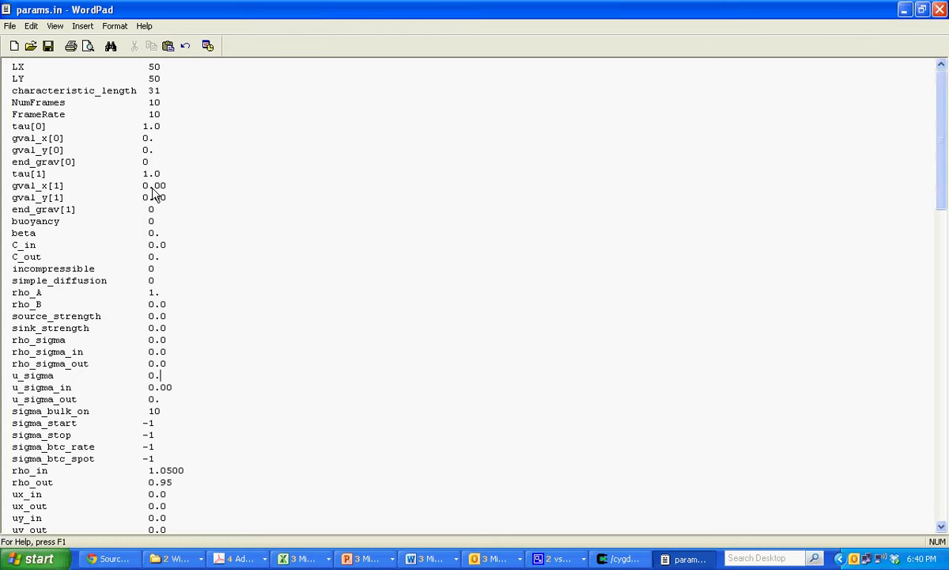
- Examine the parameters from u_sigma down to the pressure and velocity boundary settings, including G and Gads
key("Right")
key("Down")
key("Down")
key("Up")
key("Right")
key("Up")
key("Down")
key("Down")
key("Down")
key("Down")
key("Down")
key("Down")
key("Down")
key("Down")
key("Down")
key("Down")
key("Down")
key("Down")
key("Down")
key("Down")
key("Down")
key("Down")
key("Down")
key("Down")
key("Down")
key("Down")
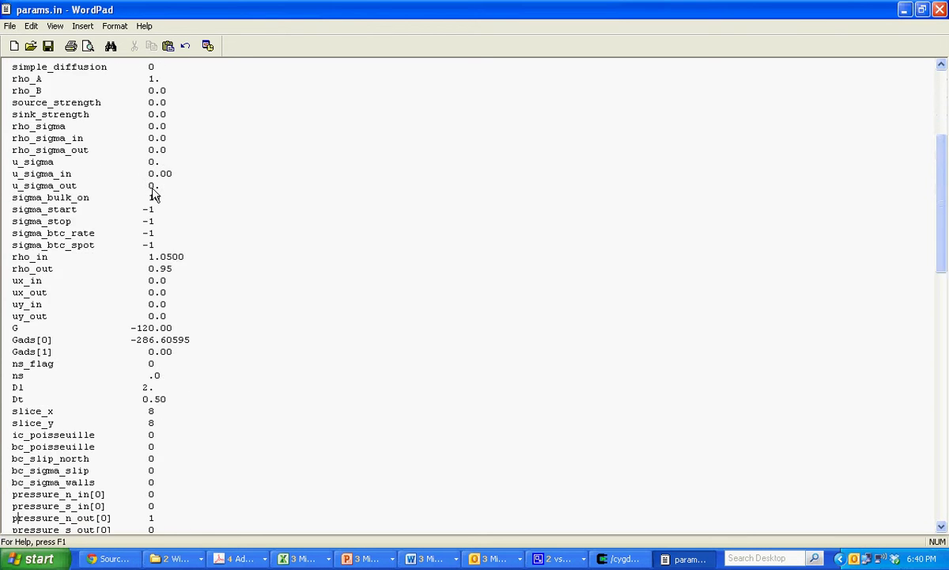
key("Down")
key("Down")
key("Down")
key("Down")
key("Down")
key("Up")
key("Up")
key("Up")
key("Up")
key("Up")
key("Up")
key("Up")
key("Up")
key("Up")
key("Up")
key("Up")
key("Up")
key("Up")
key("Up")
key("Up")
key("Up")
key("Up")
key("Up")
key("Up")
key("Up")
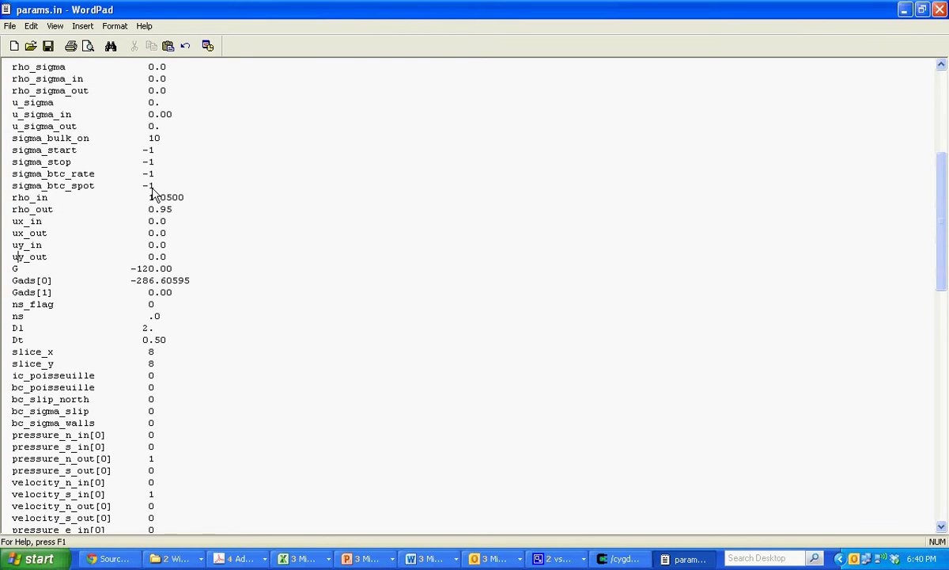
- Set the interaction parameter G to 3.00
key("Down")
key("Right")
key("shift+Right")
key("shift+Right")
key("shift+Right")
type("3")
key("shift+Right")
type("+")
key("BackSpace")
- Set the boundary flags pressure_n_out[0] and velocity_s_in[0] to 0
key("Down")
key("Down")
key("shift+Right")
key("Right")
key("shift+Right")
type("0")
key("shift+Left")
type("0")
key("Down")
key("Down")
key("Down")
key("Down")
key("Down")
key("Down")
key("Down")
key("Down")
key("Down")
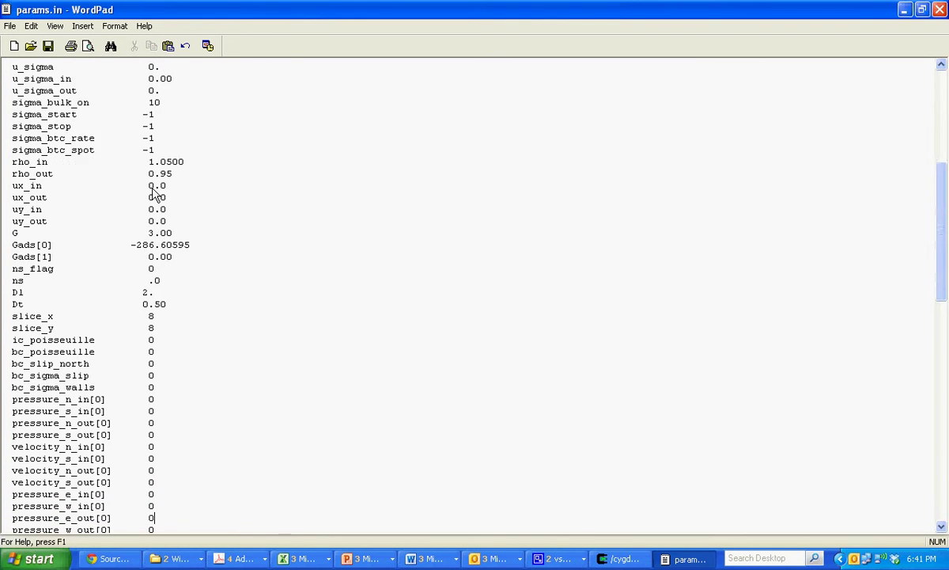
- Examine the boundary flags in params.in from pressure_e_out[0] through the constcon, constflx and zeroconcgrad entries down to initial_condition
key("Down")
key("Down")
key("Down")
key("Down")
key("Down")
key("Down")
key("Down")
key("Down")
key("Down")
key("Down")
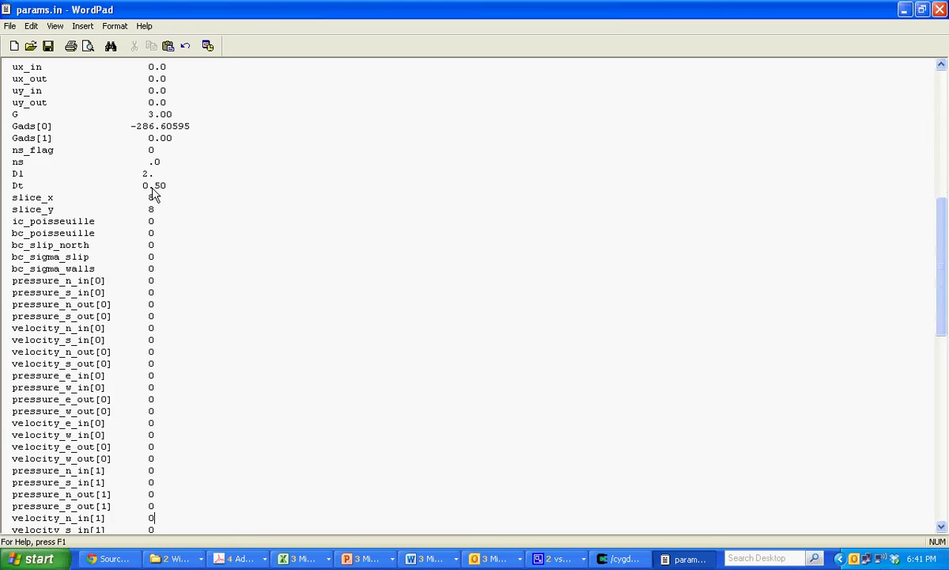
key("Down")
key("Down")
key("Down")
key("Down")
key("Down")
key("Down")
key("Down")
key("Down")
key("Down")
key("Down")
key("Down")
key("Down")
key("Down")
key("Down")
key("Down")
key("Down")
key("Down")
key("Down")
key("Down")
key("Down")
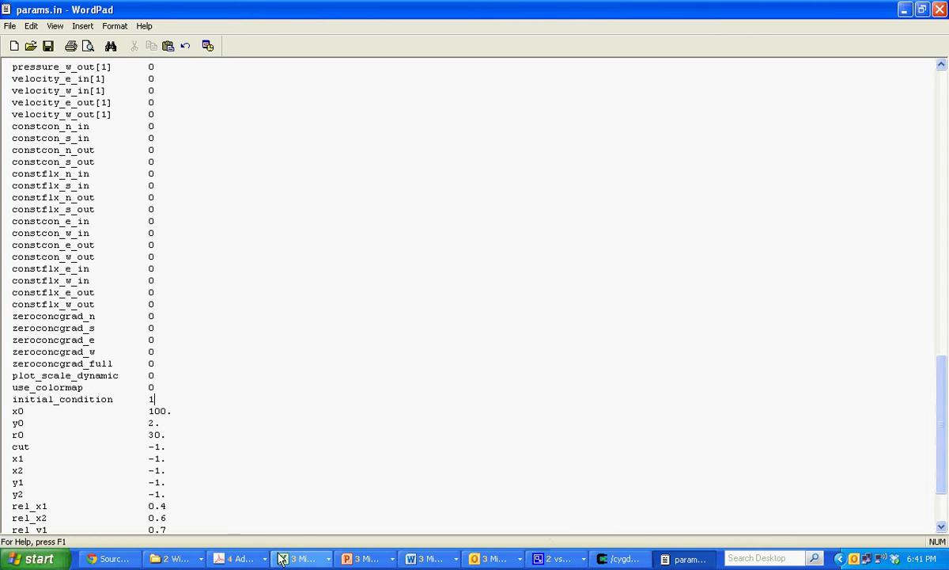
- Open ic_flags.h from the lb2d-prime-dev src folder in WordPad to look up the initial condition codes
left_click(189, 558)
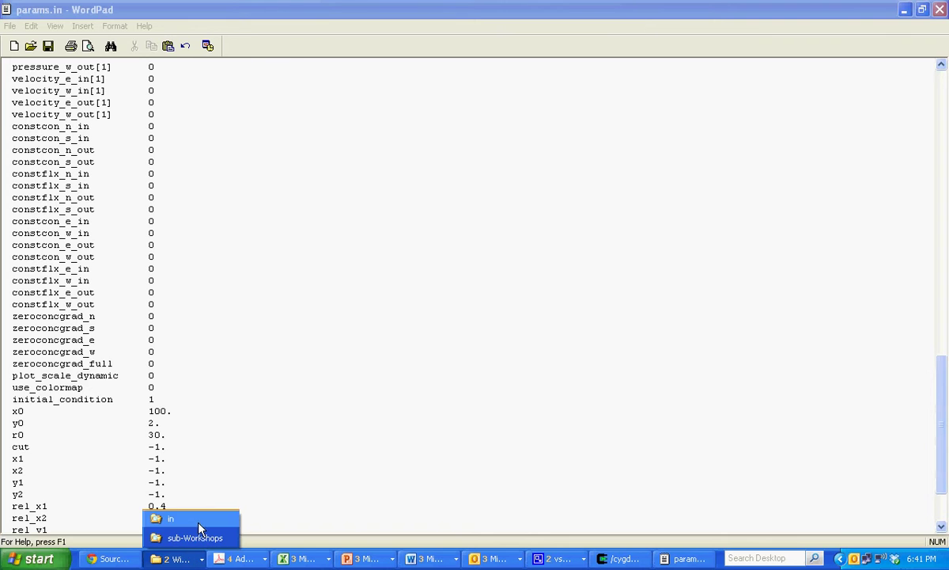
left_click(188, 518)
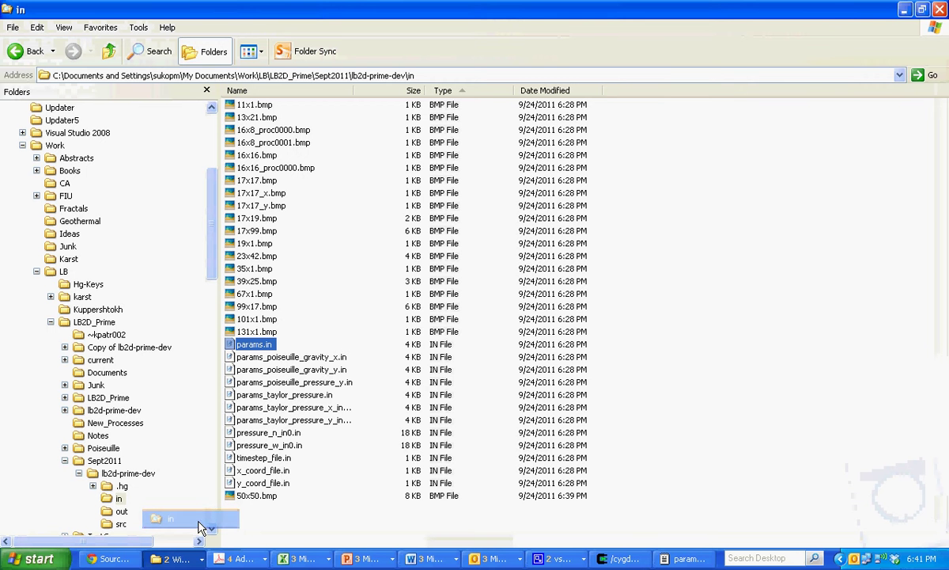
left_click(120, 526)
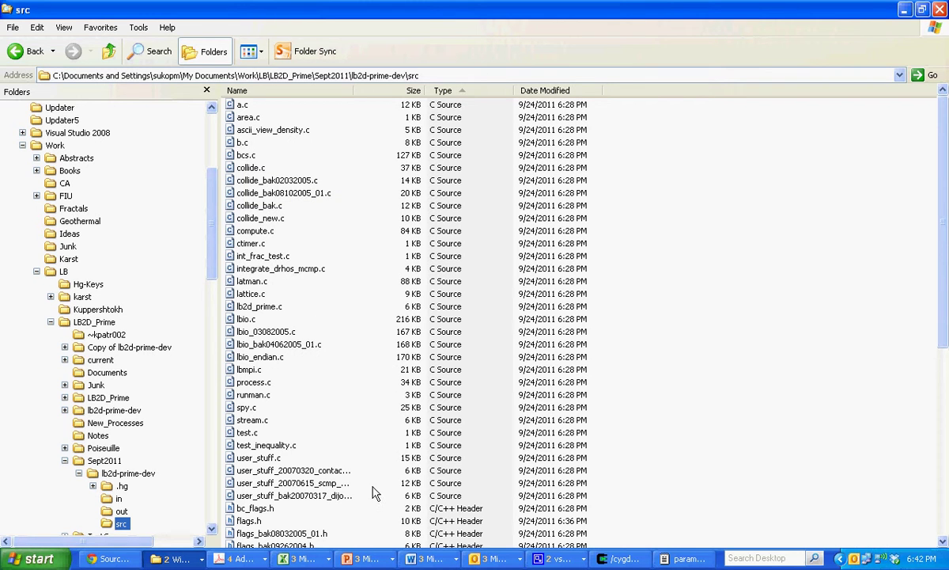
scroll(373, 487, "down", 2)
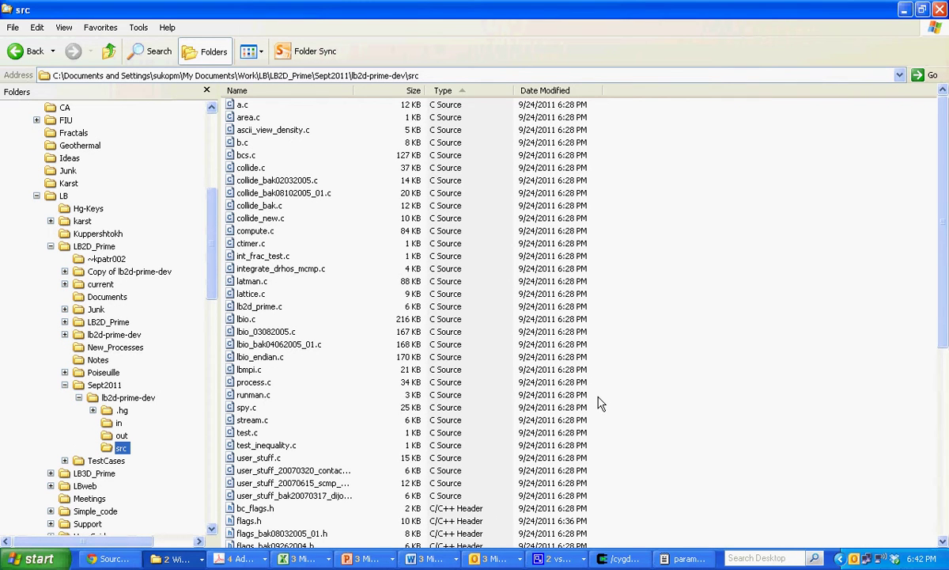
scroll(656, 435, "down", 3)
scroll(657, 435, "down", 4)
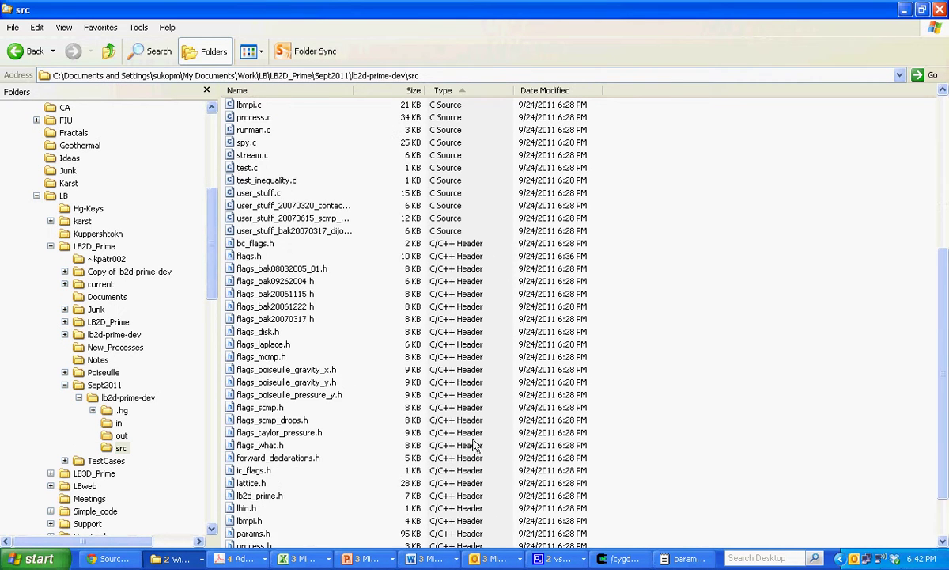
right_click(253, 471)
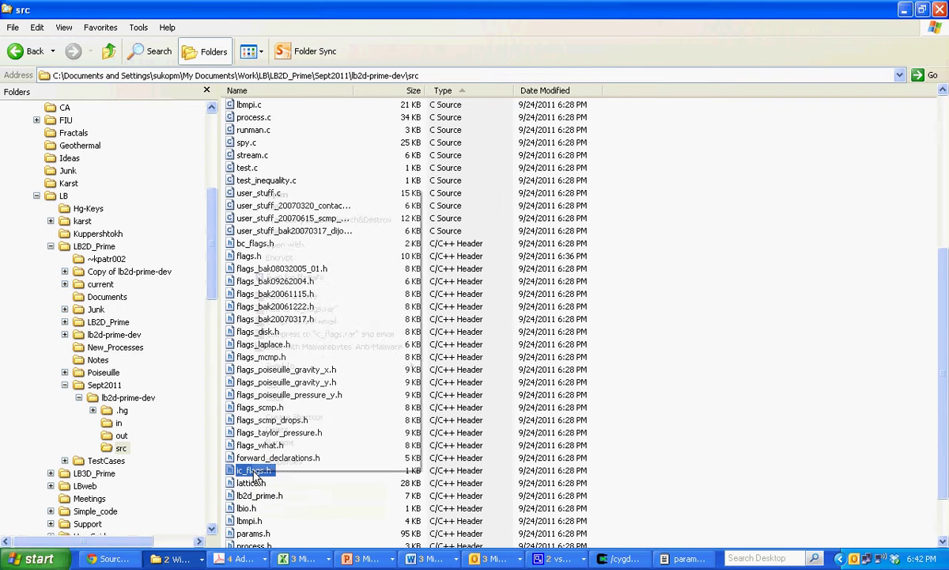
mouse_move(379, 245)
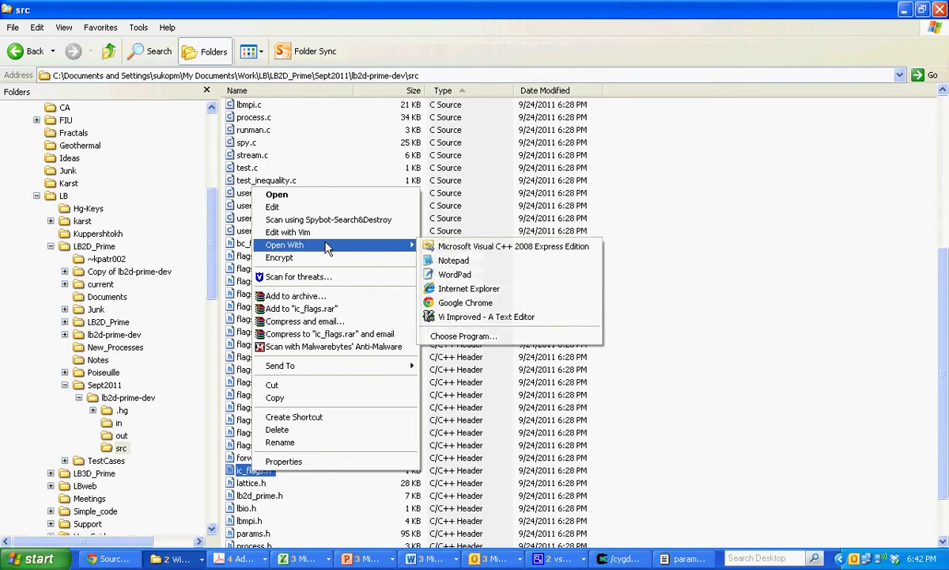
left_click(452, 275)
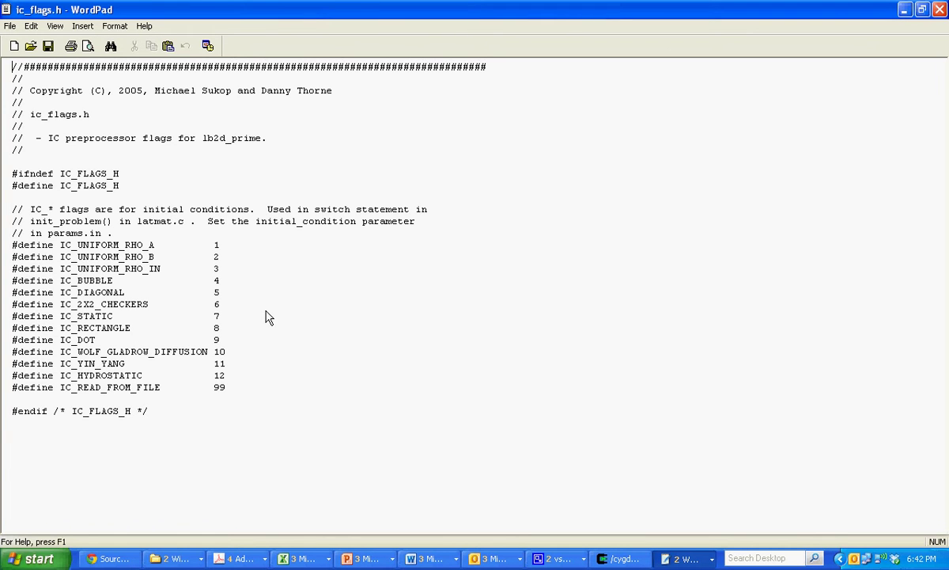
- Return to params.in and set initial_condition to 8 for the rectangle initial condition
left_click(904, 10)
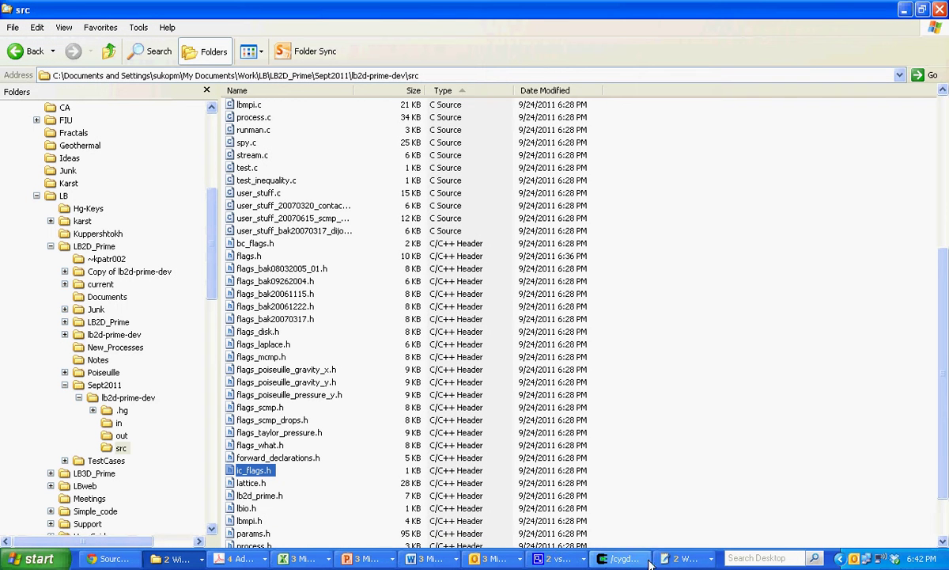
left_click(682, 558)
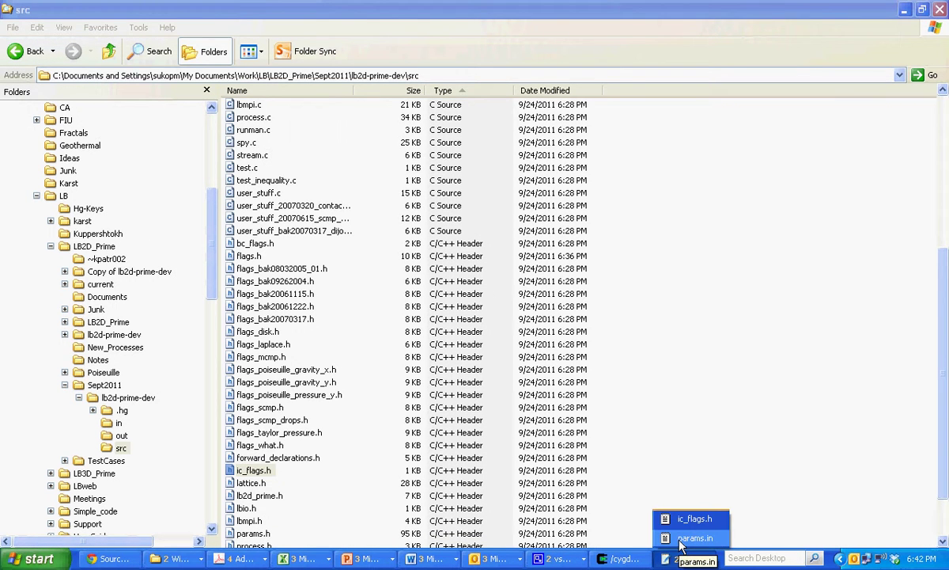
left_click(693, 538)
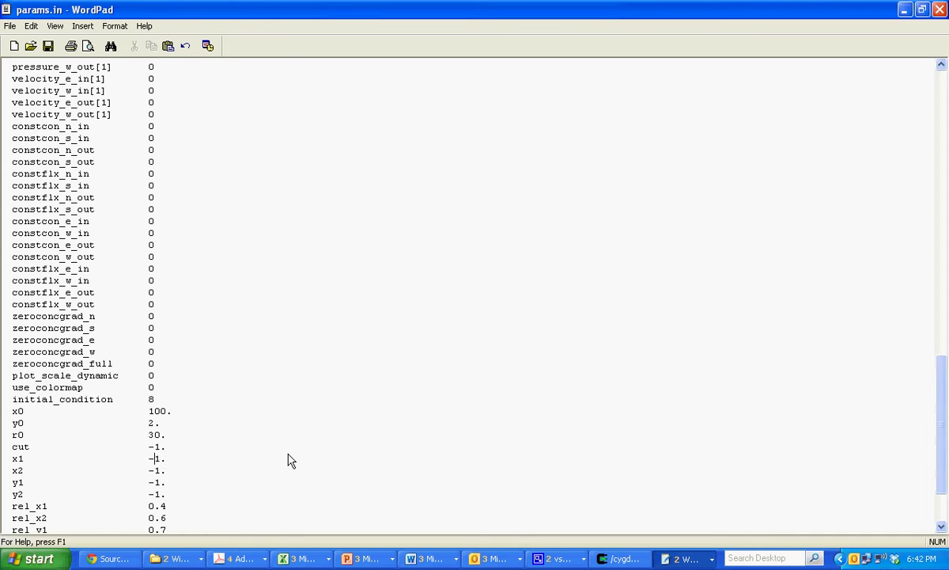
- Set the rectangle's relative vertical bounds in params.in, with rel_y1 at 0.4 and rel_y2 at 0.6
key("Down")
key("Down")
key("Down")
key("Down")
key("Down")
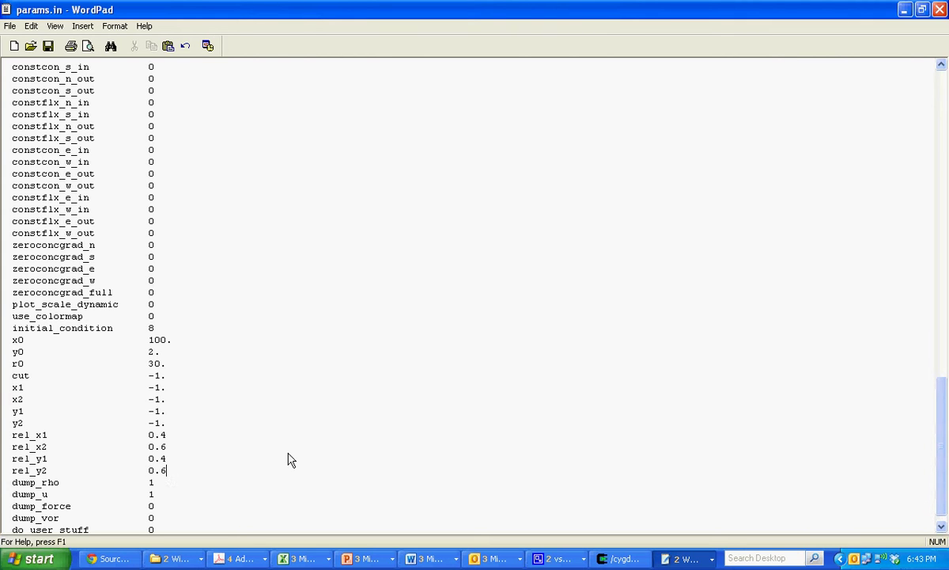
- Set dump_u to 0 and save params.in
scroll(246, 468, "down", 1)
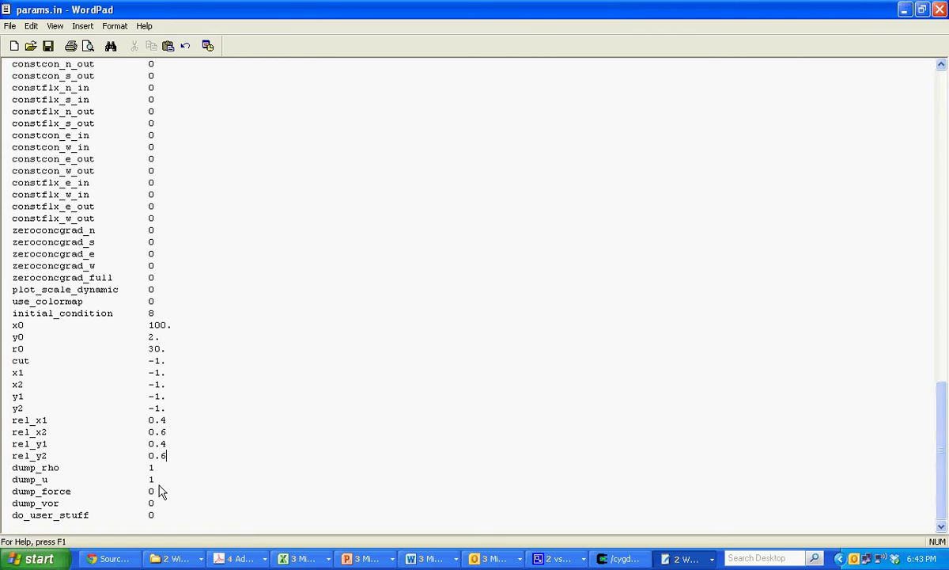
left_click(149, 479)
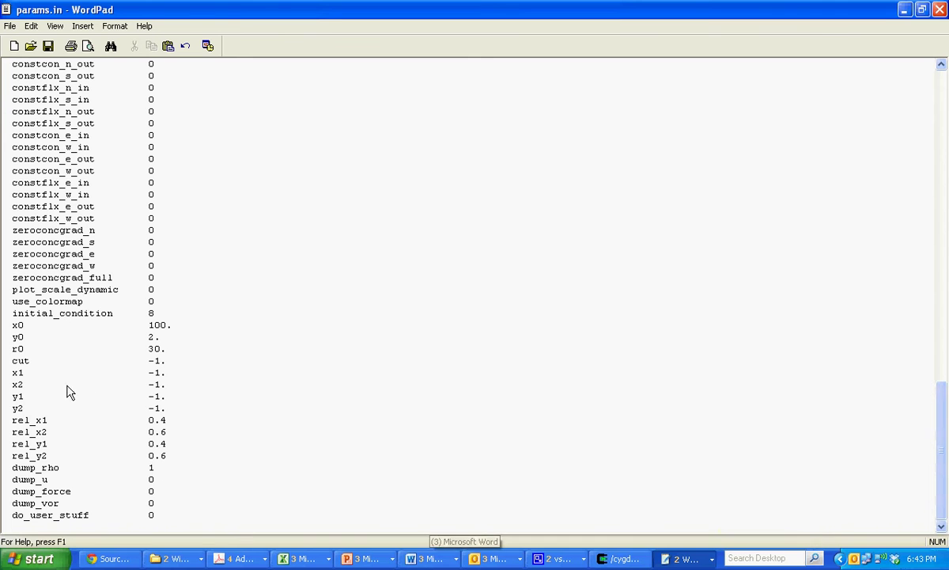
scroll(238, 420, "up", 20)
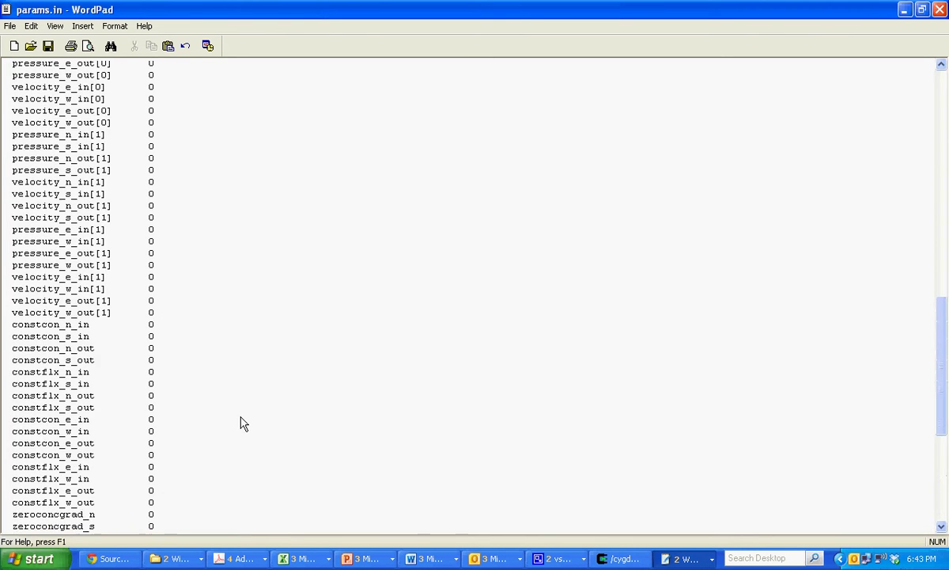
left_click(47, 46)
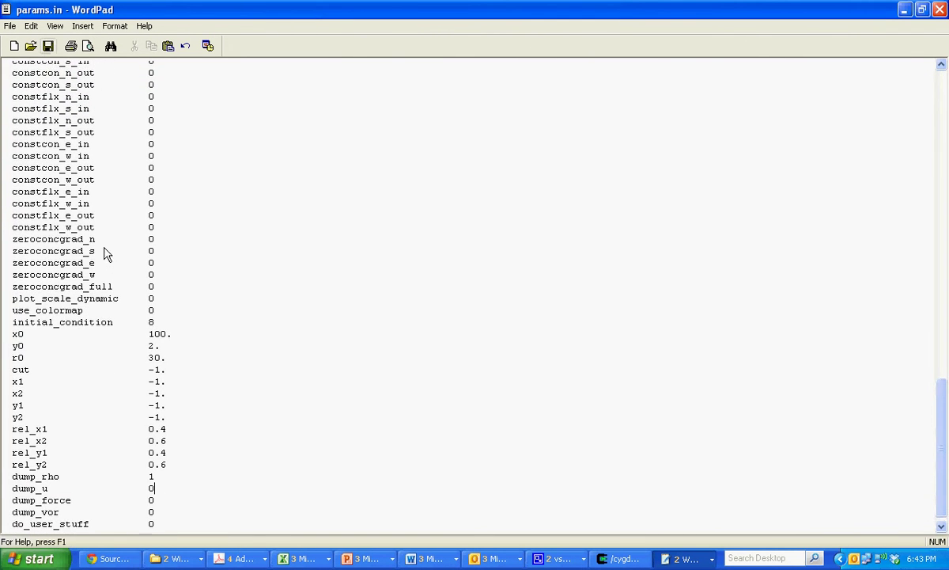
scroll(265, 559, "up", 2)
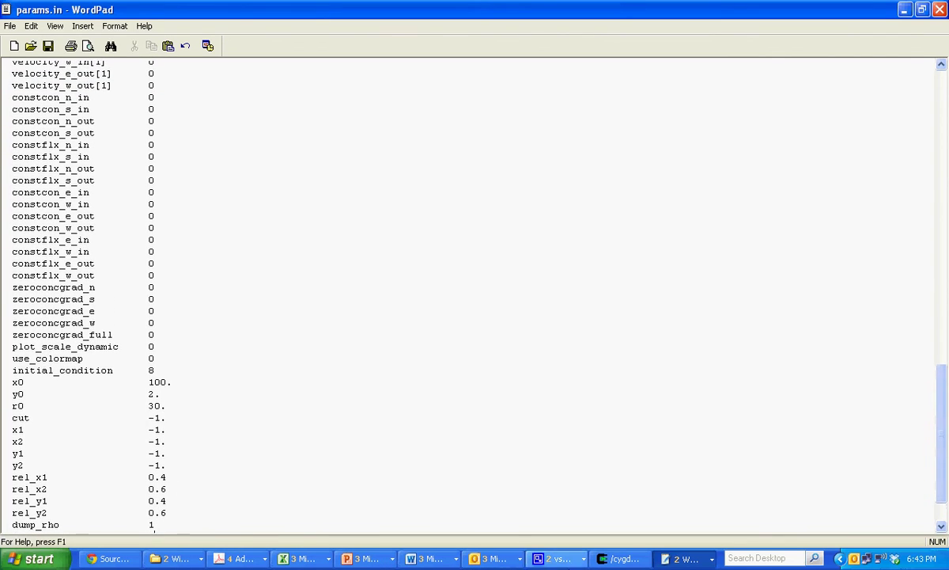
scroll(649, 565, "up", 1)
- Switch to the Cygwin terminal and run the compiled ./lb2d_prime program from the lb2d-prime-dev directory
left_click(637, 559)
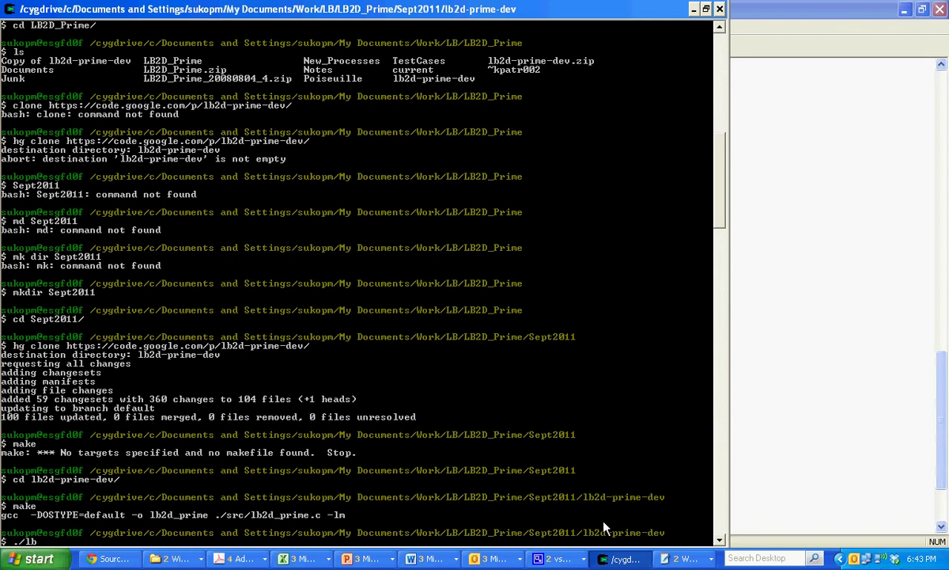
key("Tab")
key("Return")
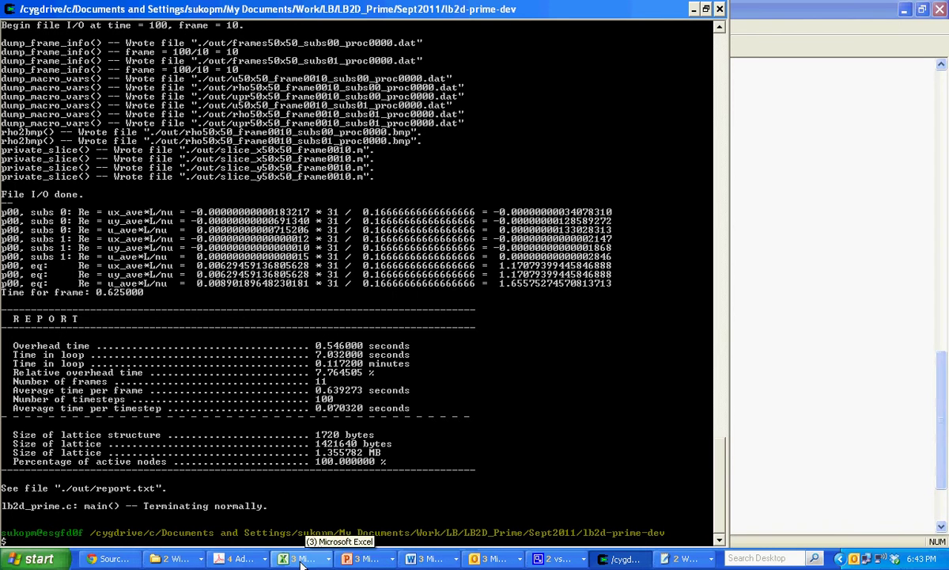
- Open the lb2d-prime-dev out folder in the file explorer and display its output files as thumbnails
left_click(189, 560)
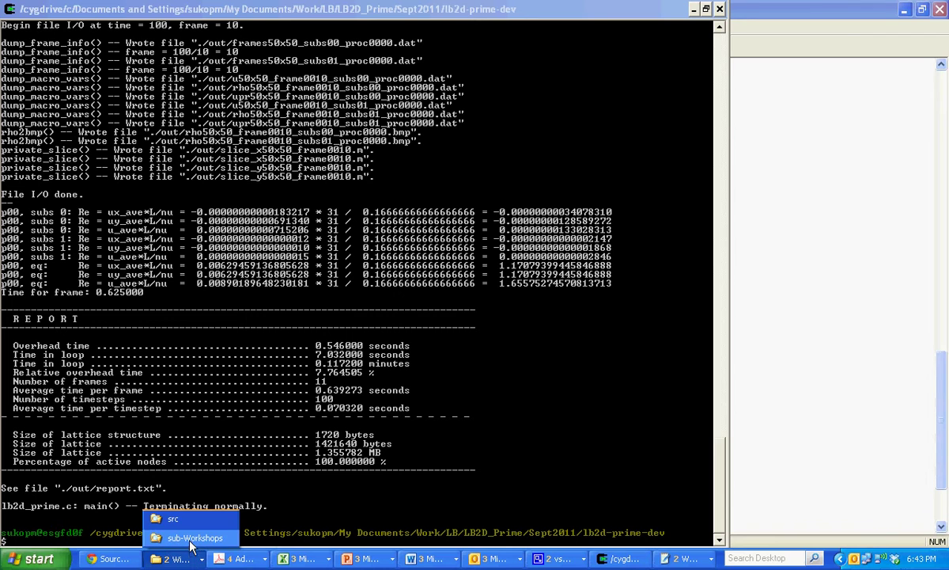
left_click(176, 519)
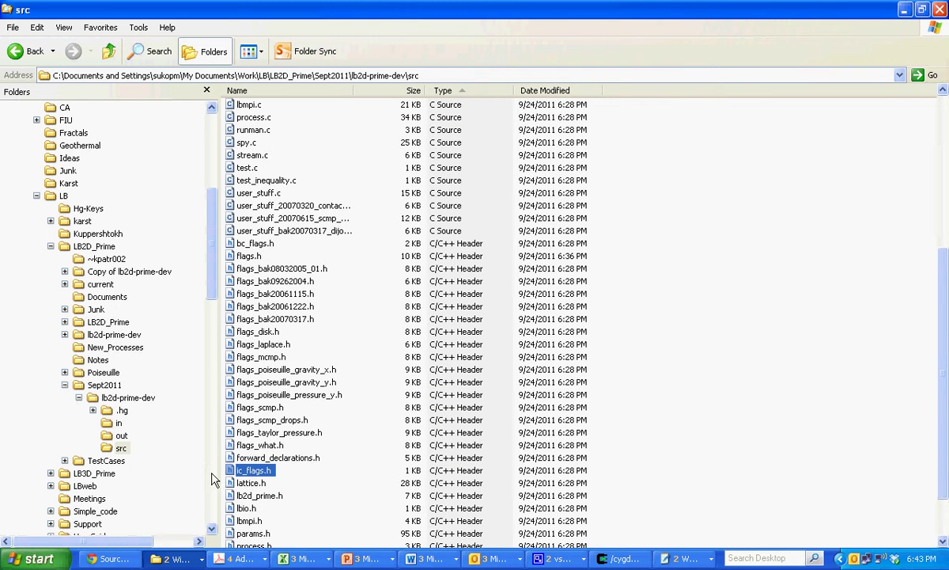
left_click(123, 437)
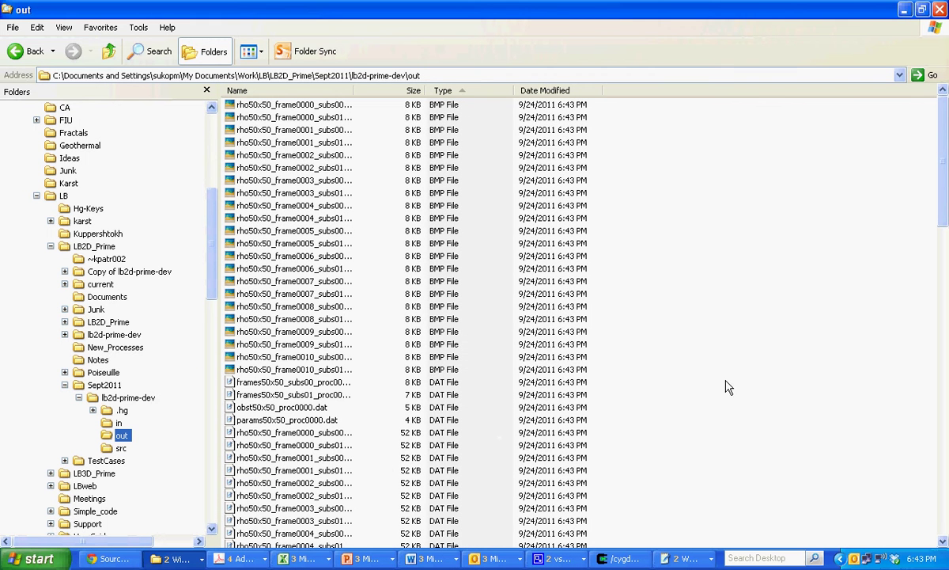
left_click(250, 52)
left_click(268, 76)
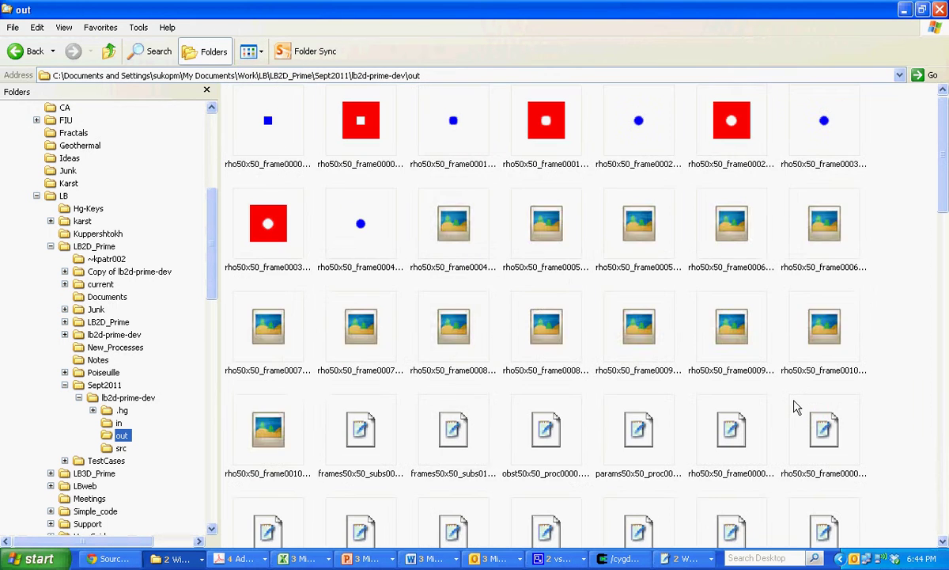